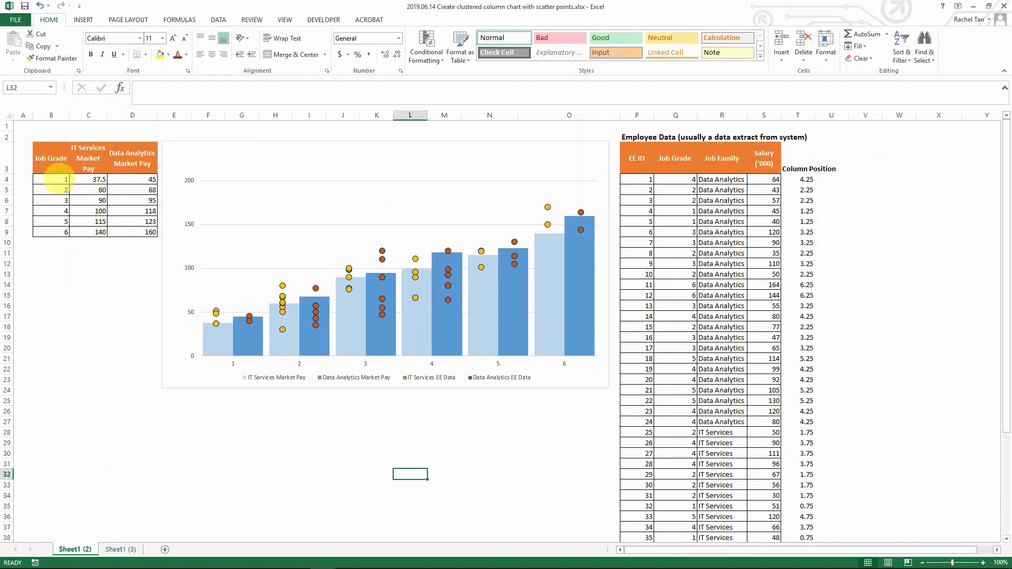
- Examine the finished example chart, comparing the job grades, market pay columns and employee data points
left_click_drag(56, 180, 77, 234)
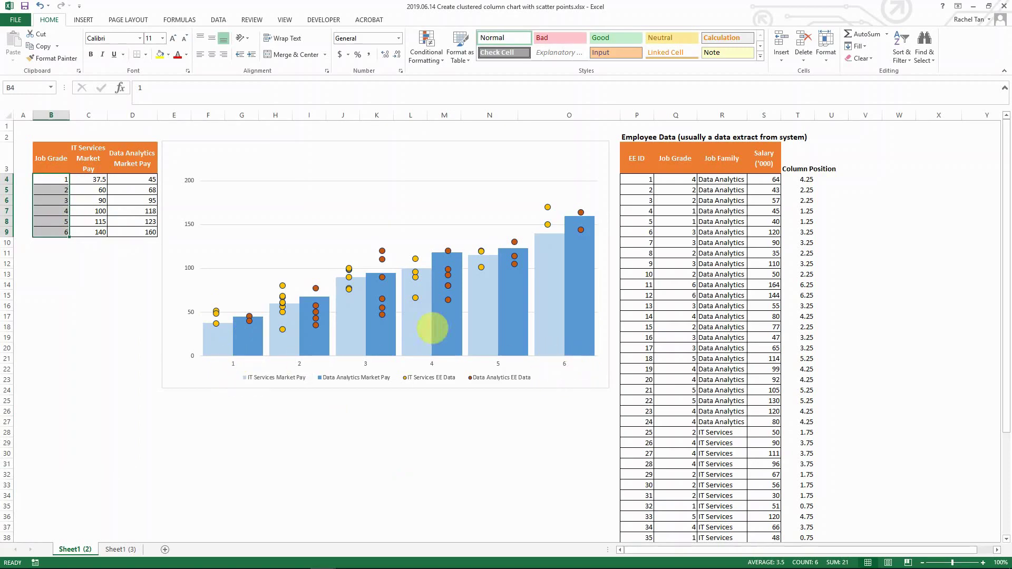
left_click(63, 211)
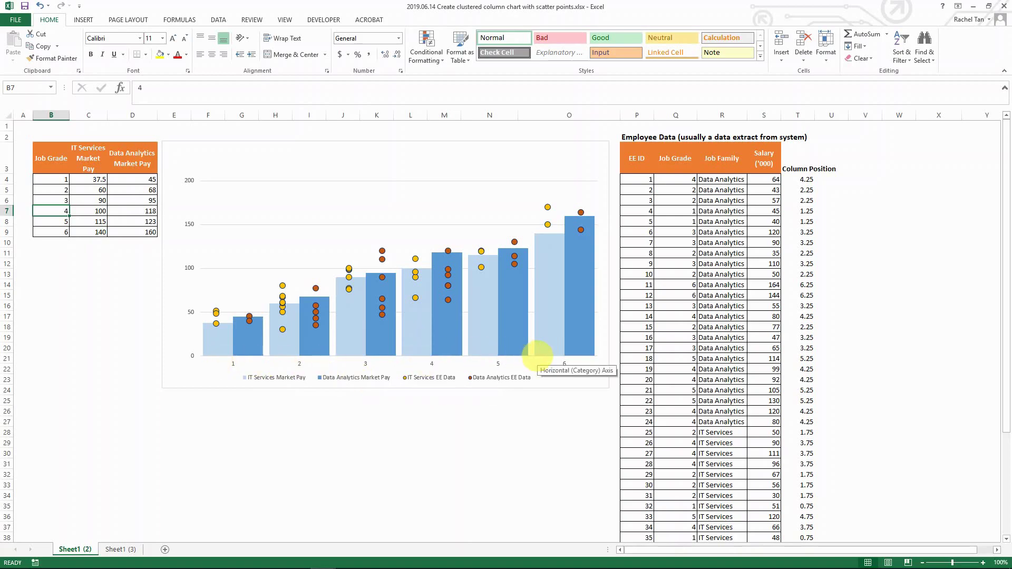
mouse_move(415, 258)
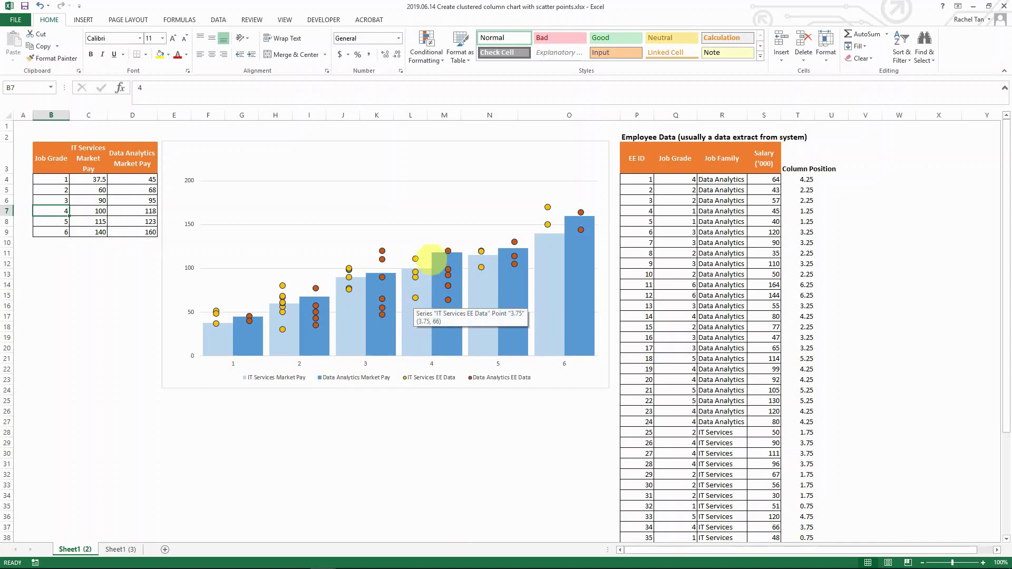
mouse_move(455, 293)
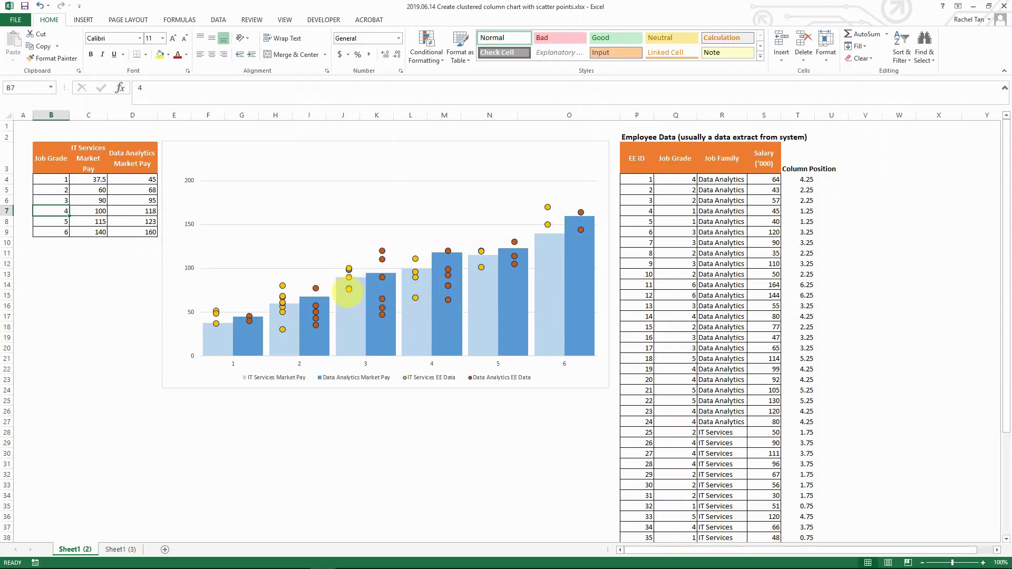
mouse_move(349, 289)
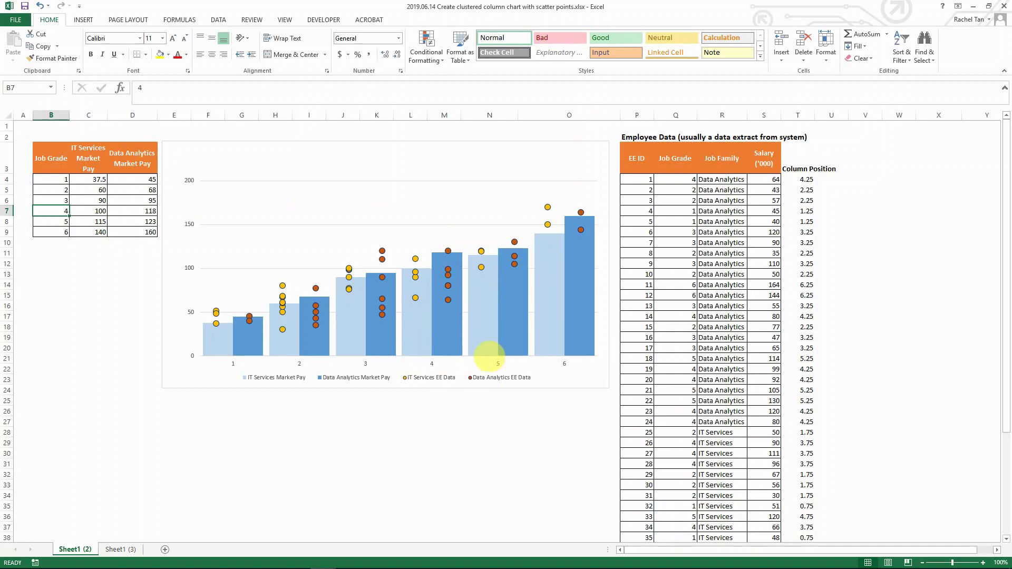
left_click(484, 401)
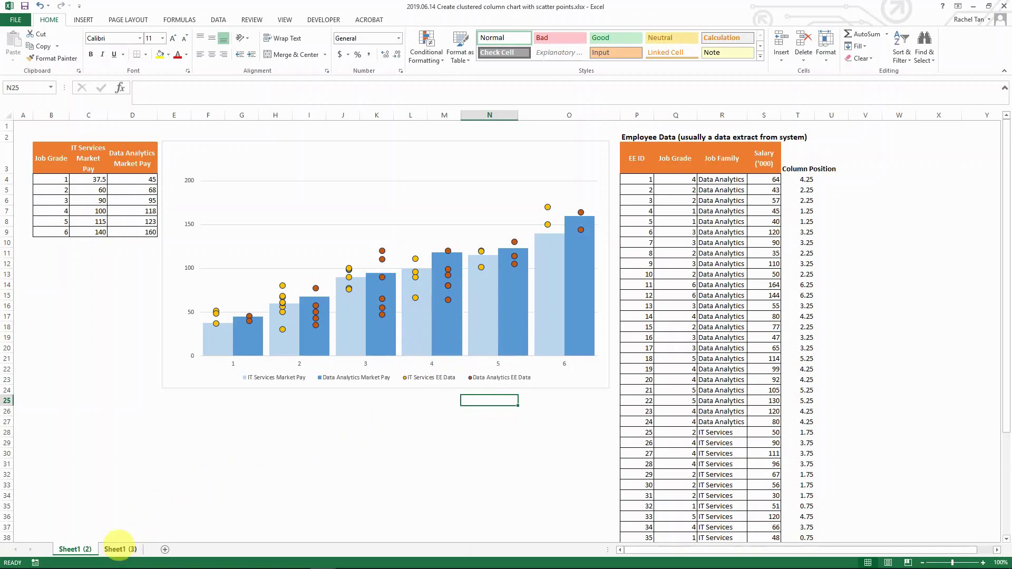
- Open the Sheet1 (3) worksheet and review the market pay table and the employee data's ID, grade, job family and salary columns
left_click(121, 550)
left_click(289, 432)
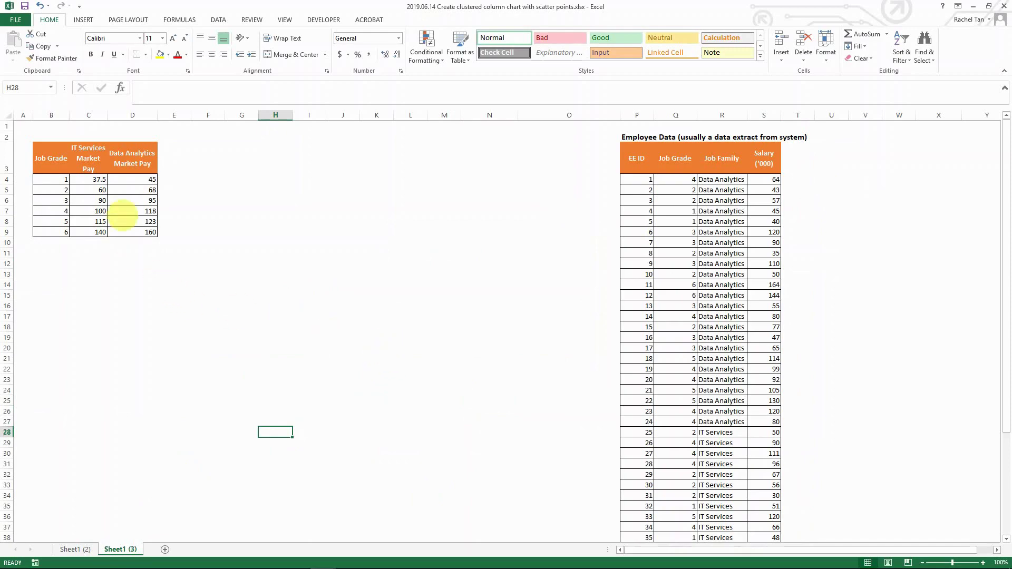
left_click(57, 157)
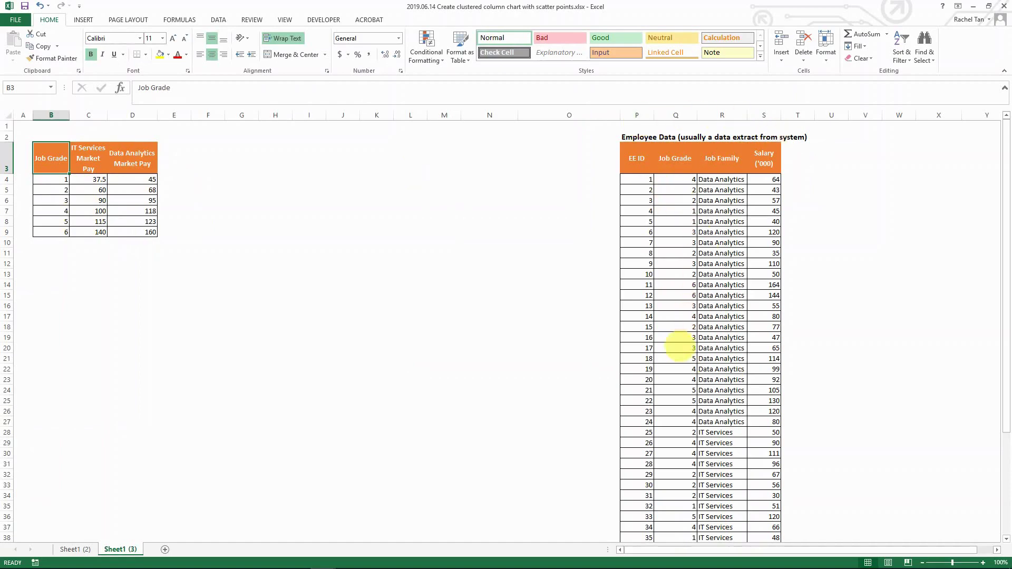
left_click(641, 165)
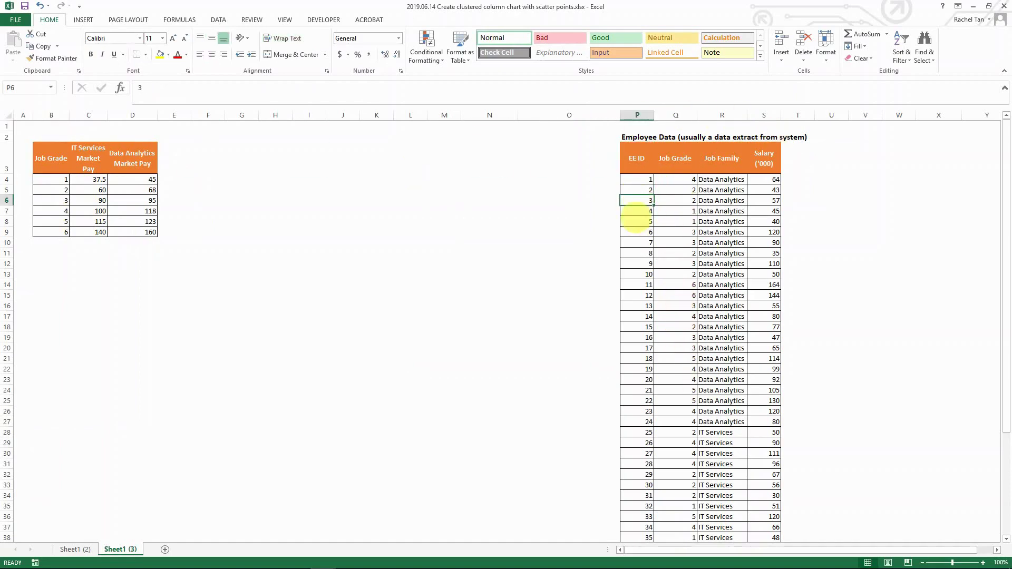
left_click(639, 263)
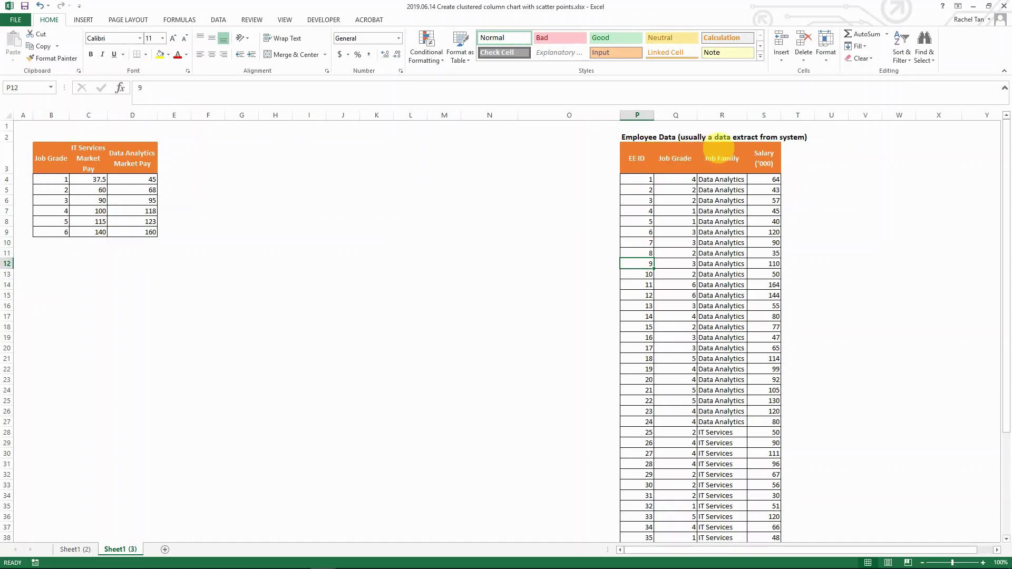
left_click(720, 158)
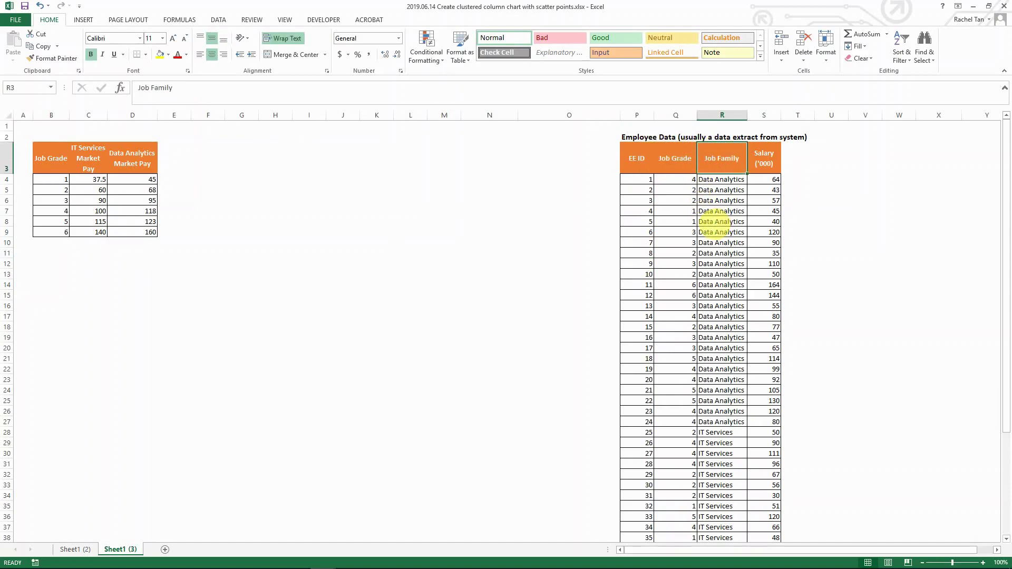
left_click(680, 201)
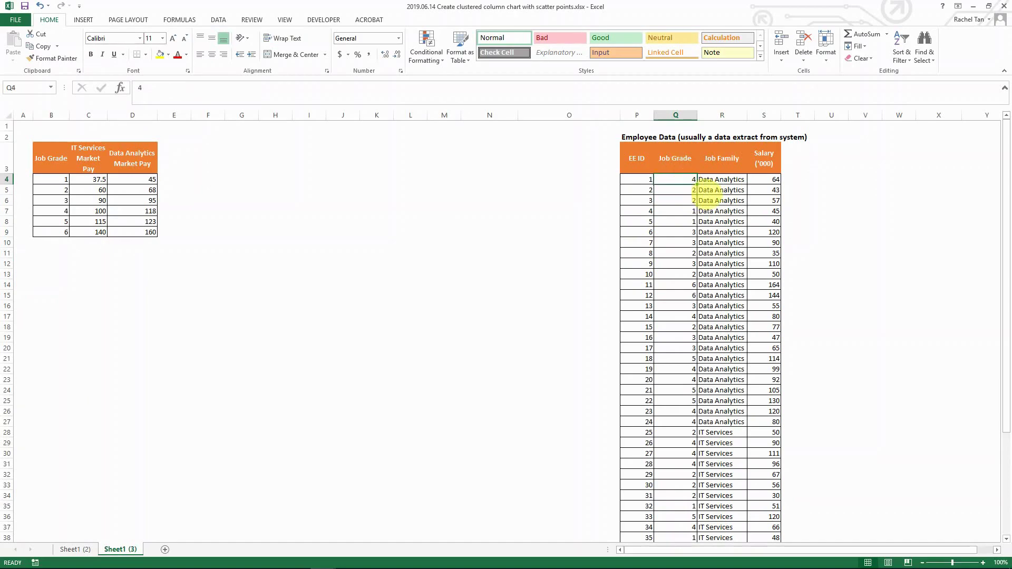
left_click(724, 180)
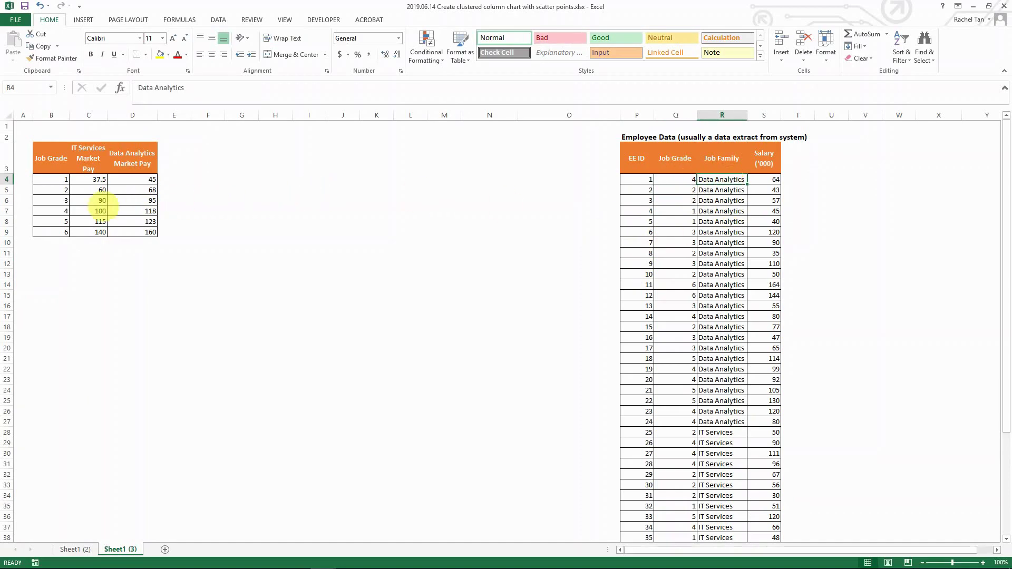
left_click(100, 167)
left_click(132, 161)
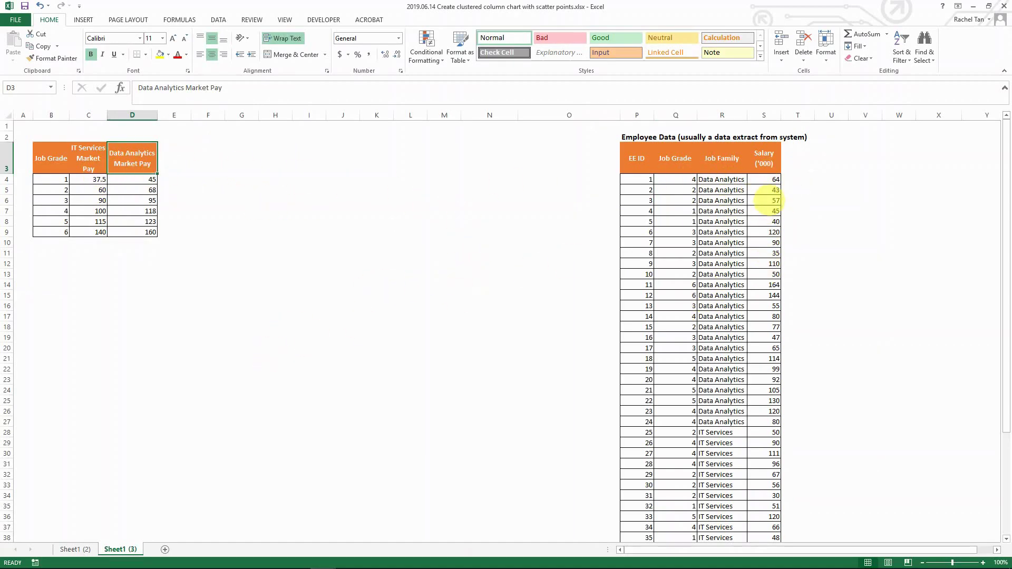
left_click(776, 181)
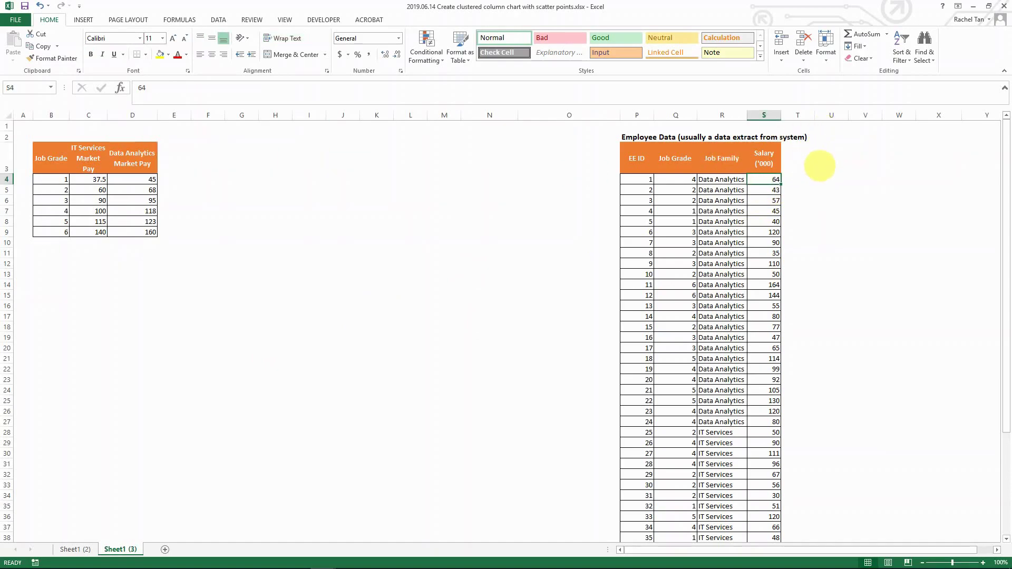
left_click(210, 199)
- Insert a clustered column chart from the market pay table (B3:D9) and enlarge it to fill the space between the two tables
left_click_drag(45, 158, 150, 232)
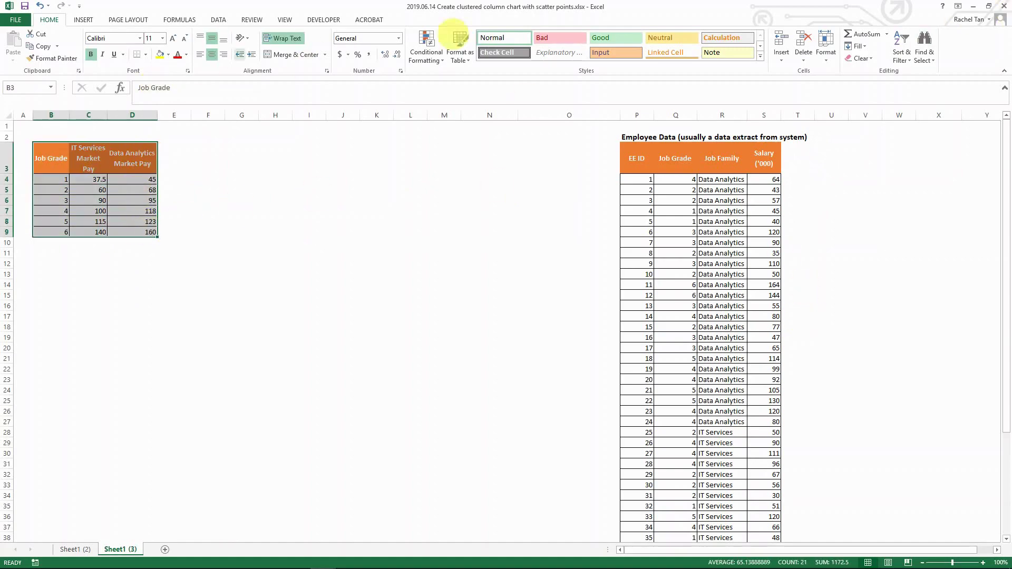
left_click(84, 19)
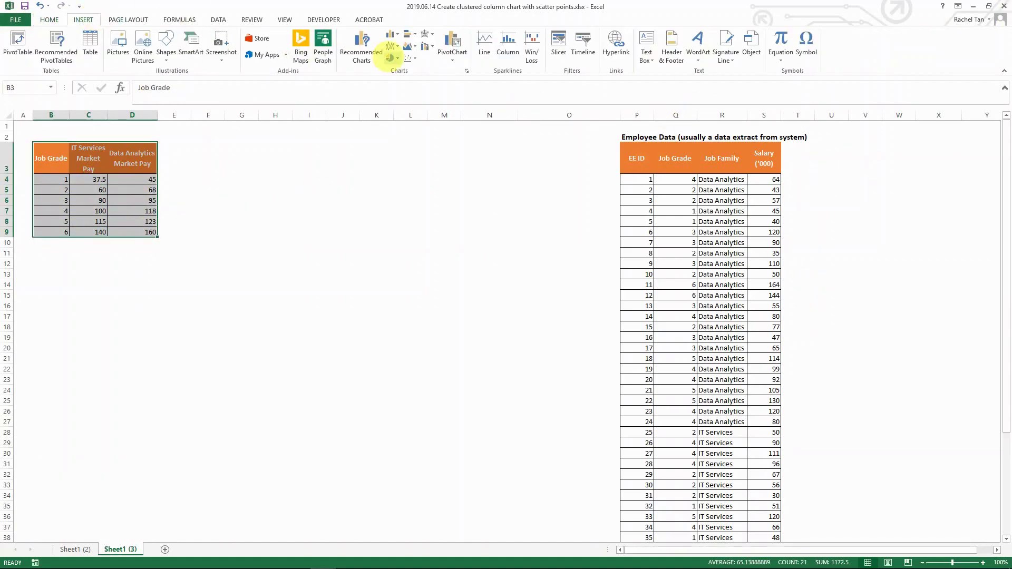
left_click(391, 35)
left_click(398, 66)
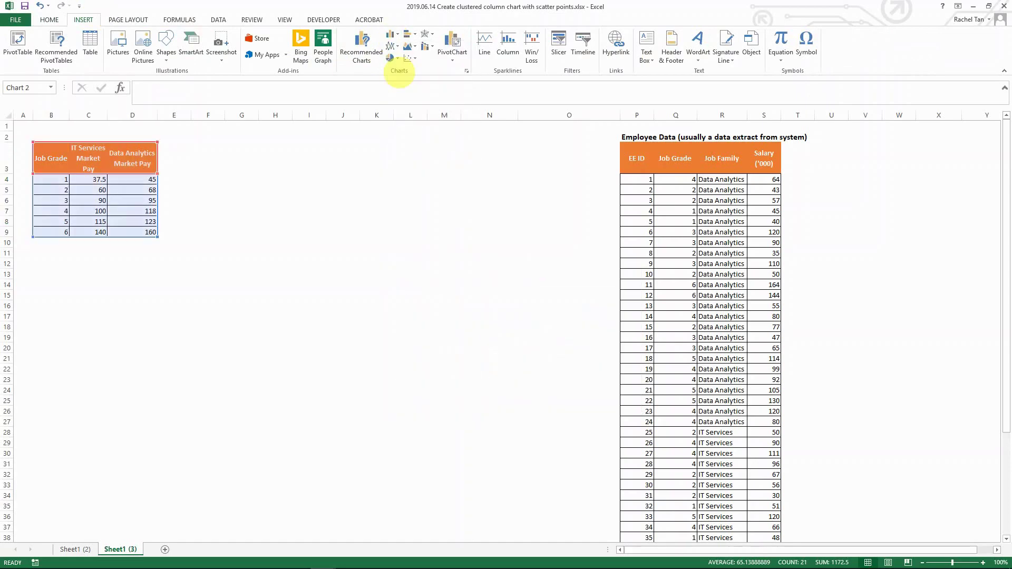
left_click_drag(500, 261, 285, 144)
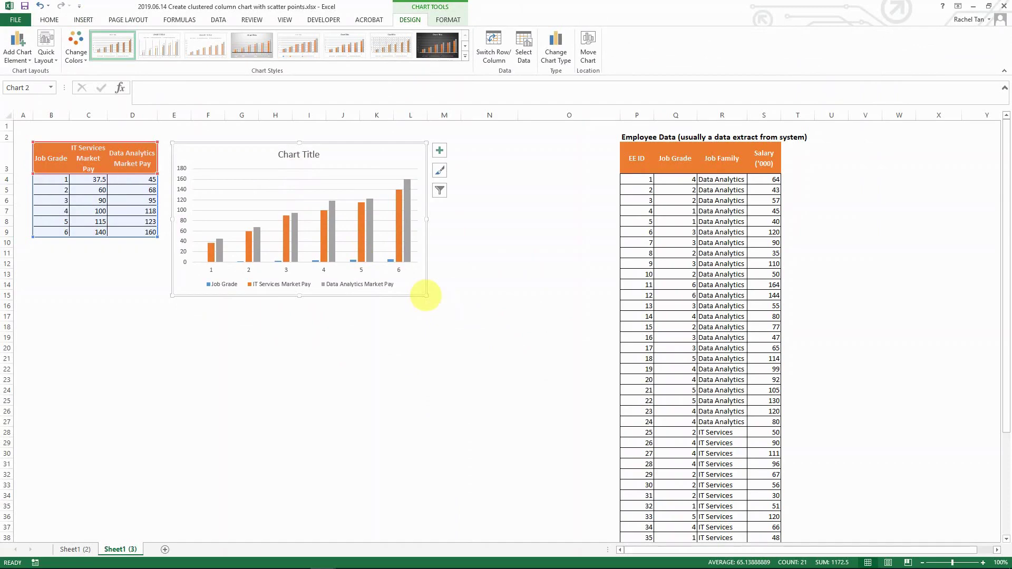
left_click_drag(427, 296, 602, 405)
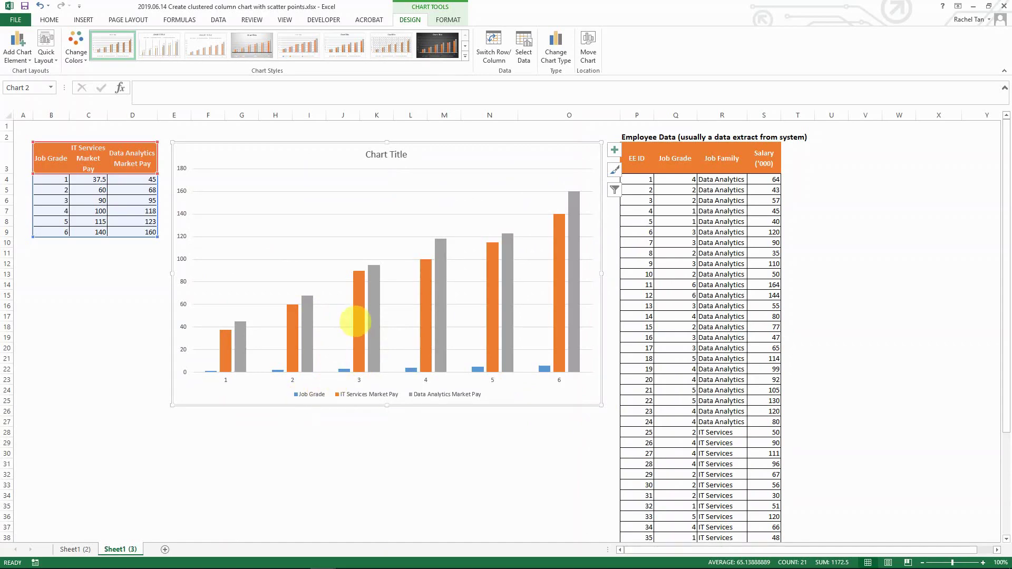
- Remove the Job Grade series from the chart's data source
right_click(357, 241)
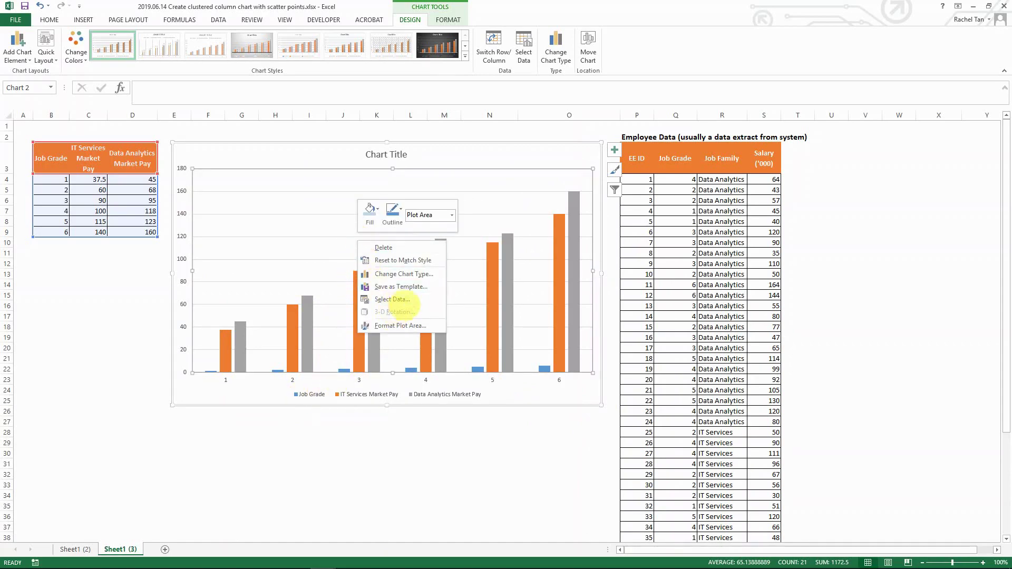
left_click(409, 300)
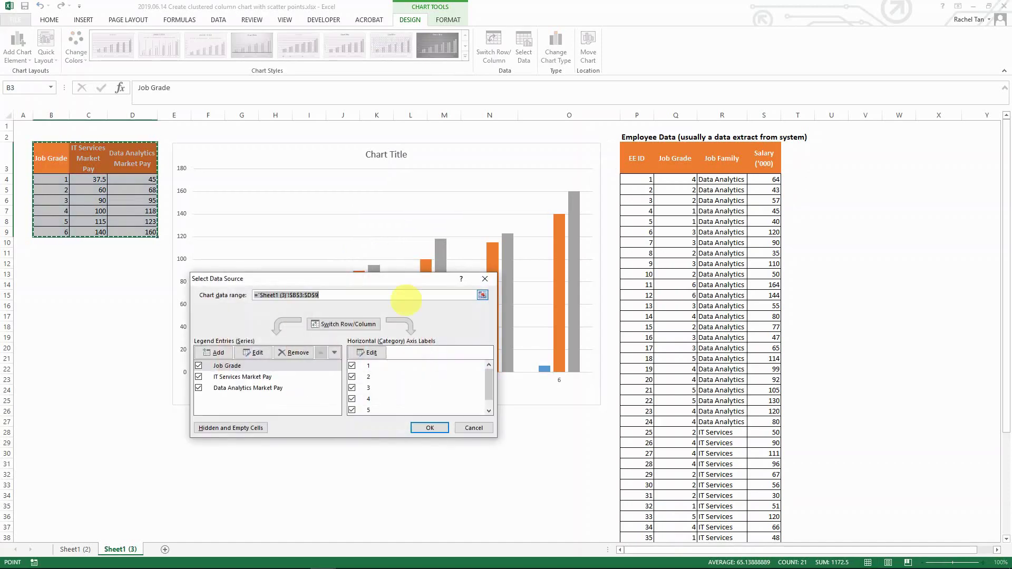
left_click(224, 365)
left_click(295, 352)
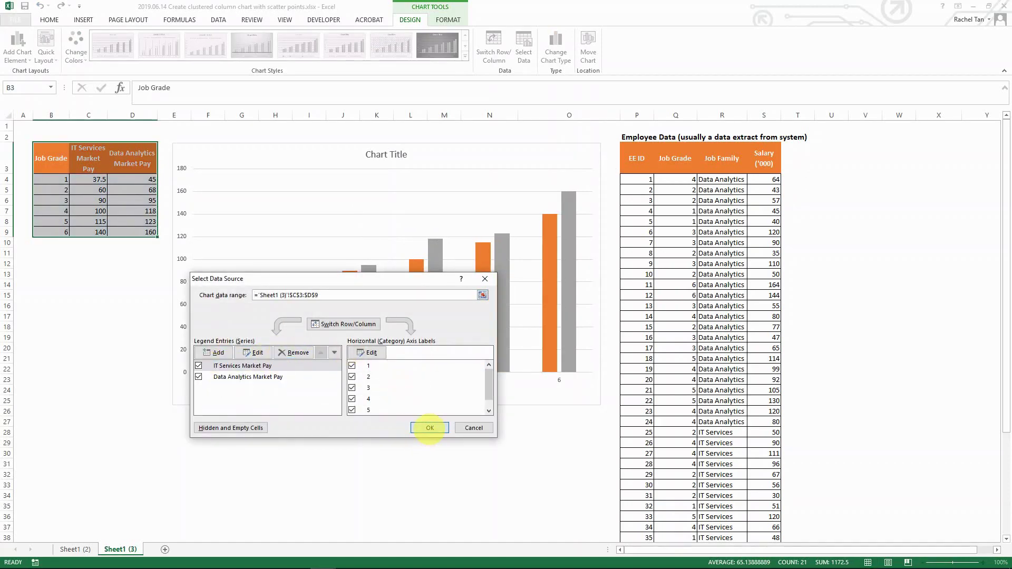
left_click(430, 427)
- Format the IT Services Market Pay series with a gap width of 10% and a series overlap of 0%
right_click(410, 368)
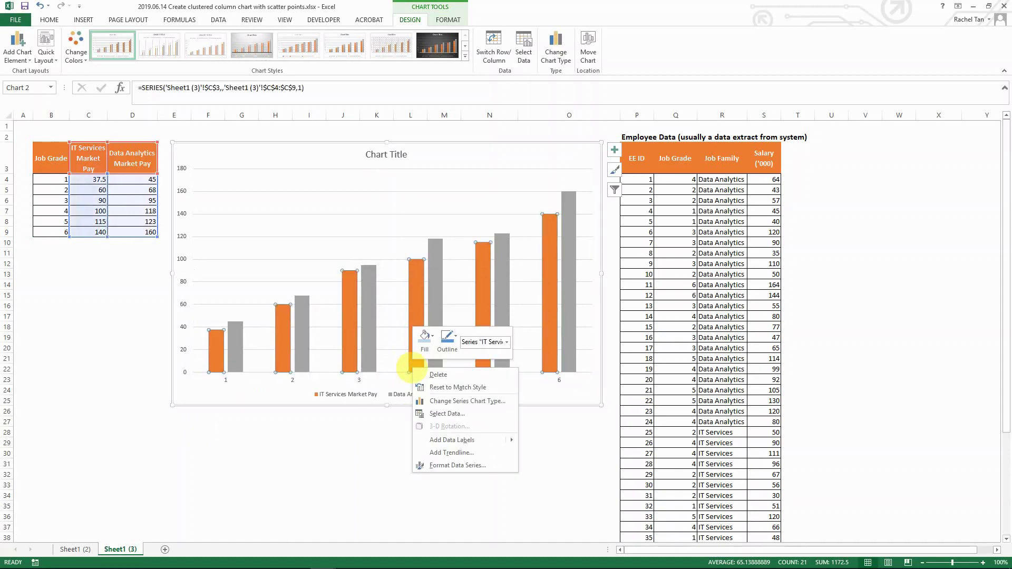
left_click(458, 466)
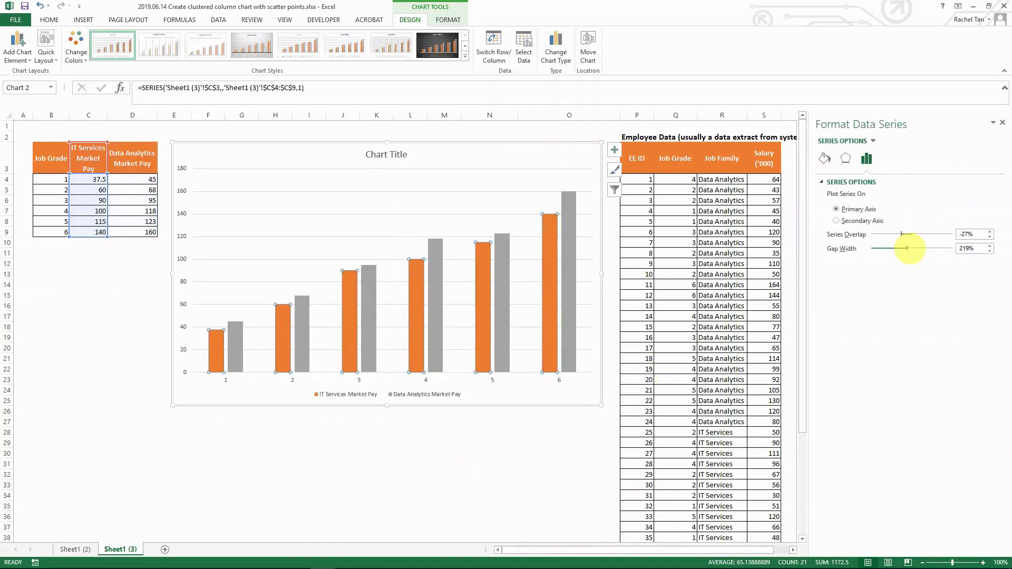
left_click(975, 249)
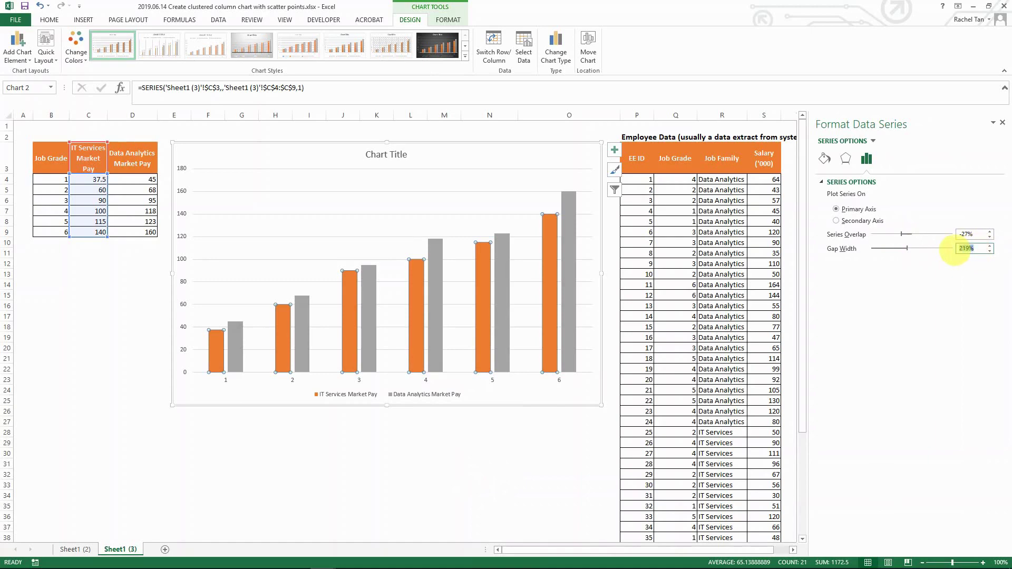
type("10")
key("Return")
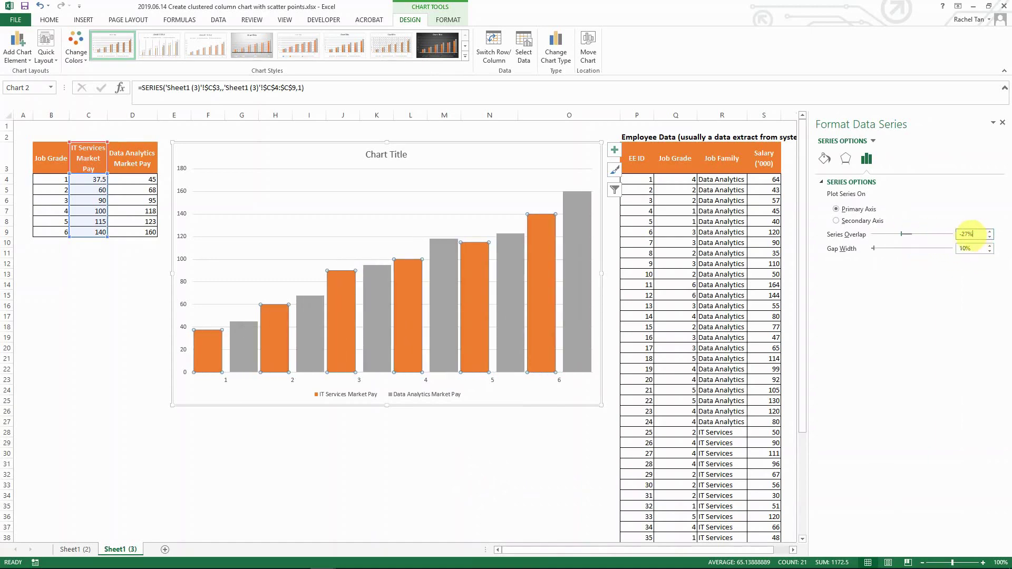
left_click_drag(971, 234, 950, 226)
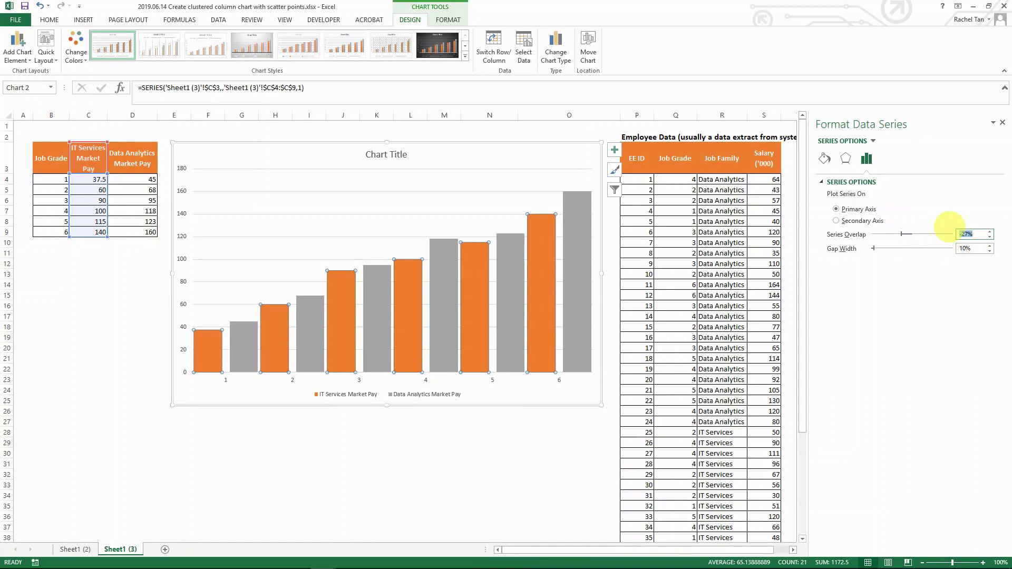
type("0")
key("Return")
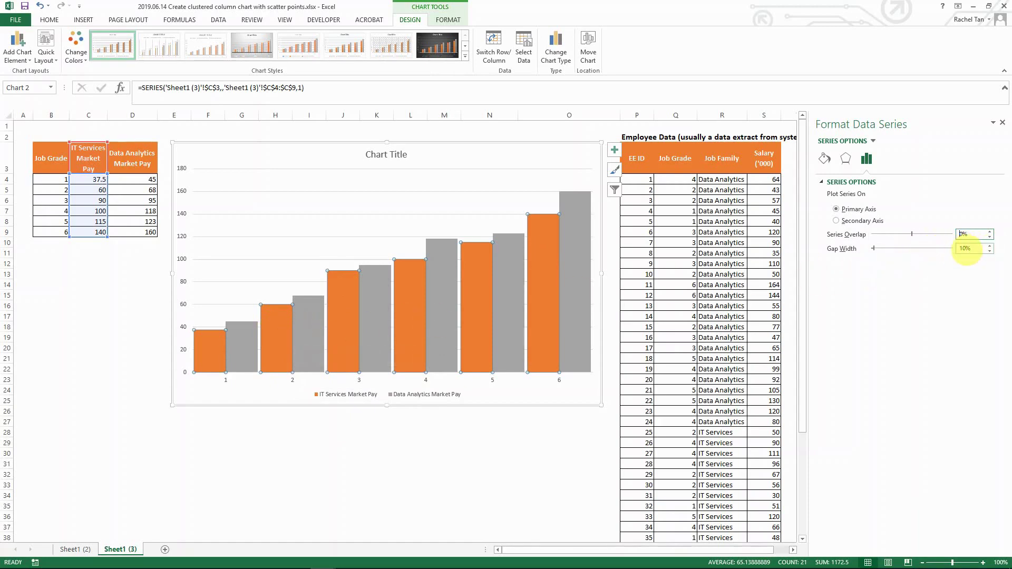
- Set the columns' gap width to 30% and delete the chart's major gridlines
double_click(962, 247)
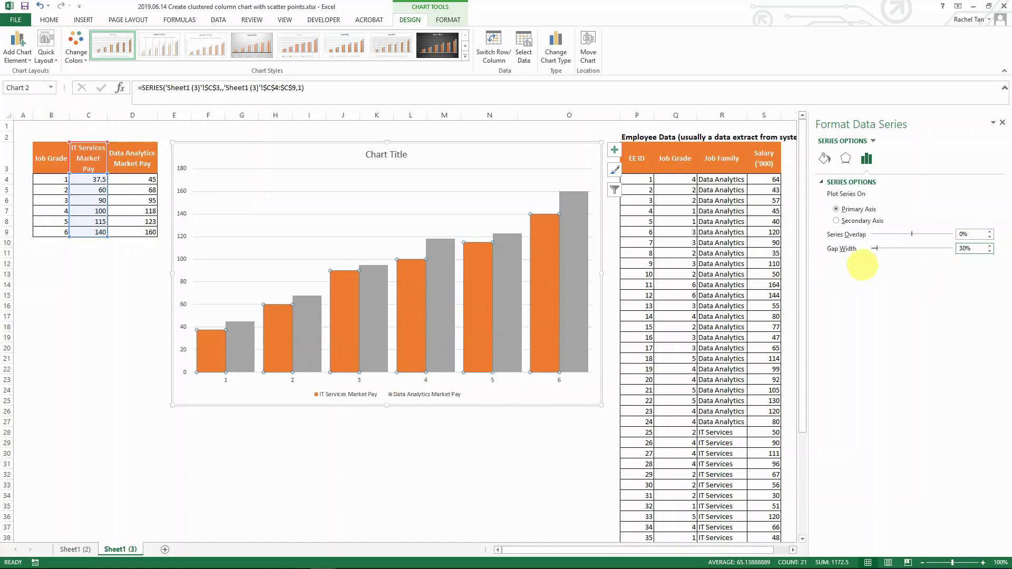
left_click(510, 398)
left_click(510, 398)
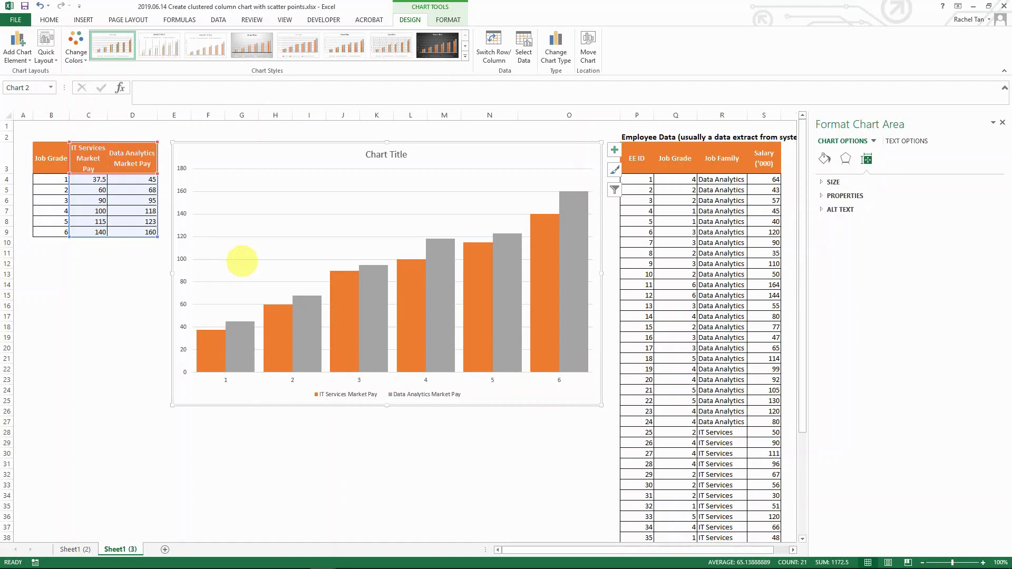
left_click(242, 260)
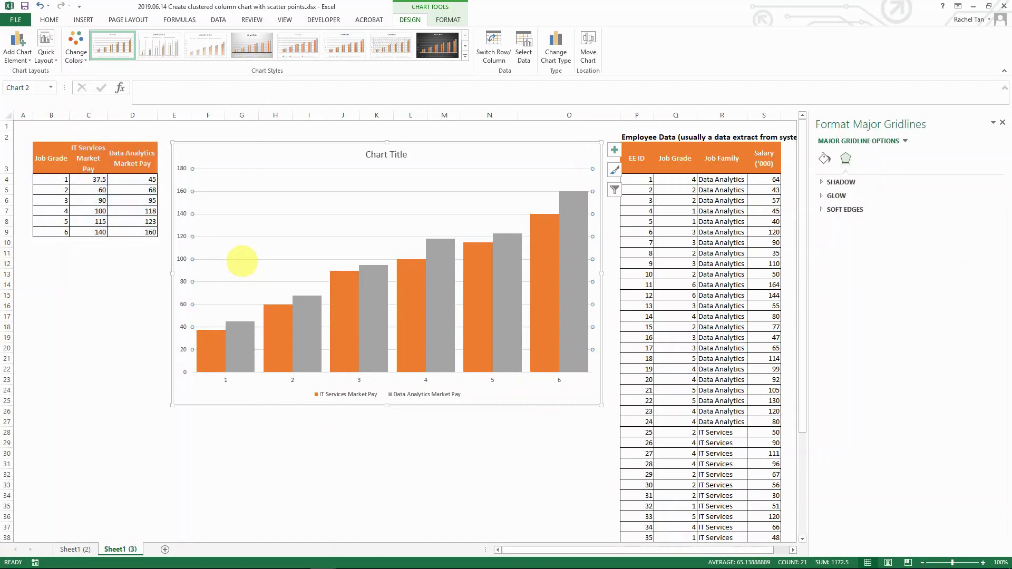
key("Escape")
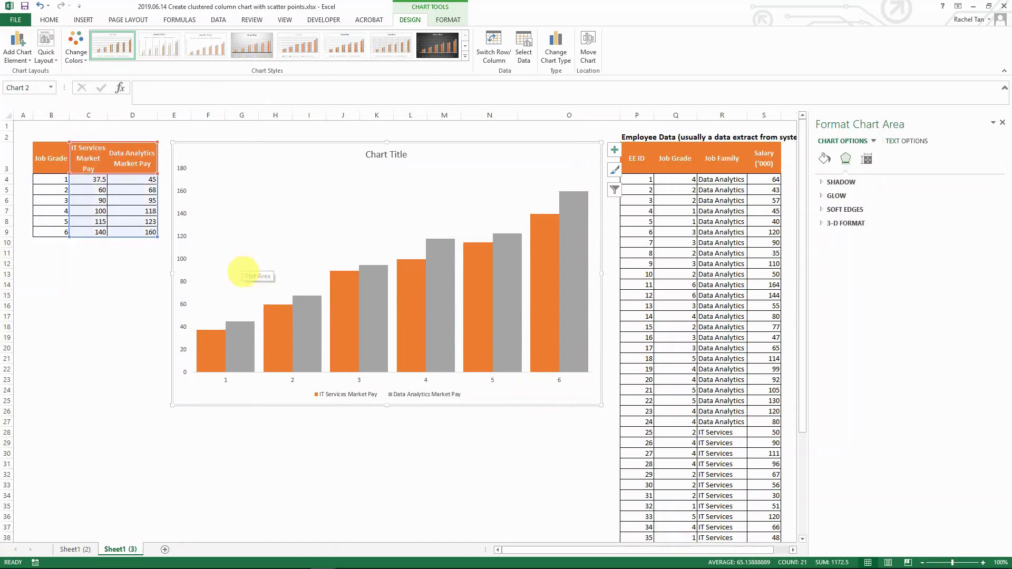
- Fill the IT Services Market Pay columns with a light blue theme color
right_click(288, 338)
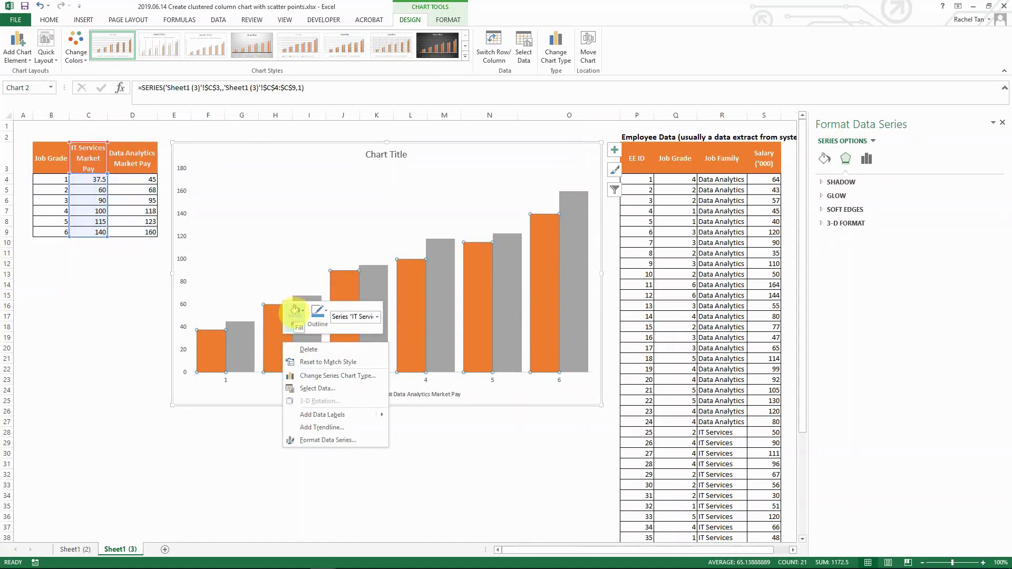
left_click(293, 319)
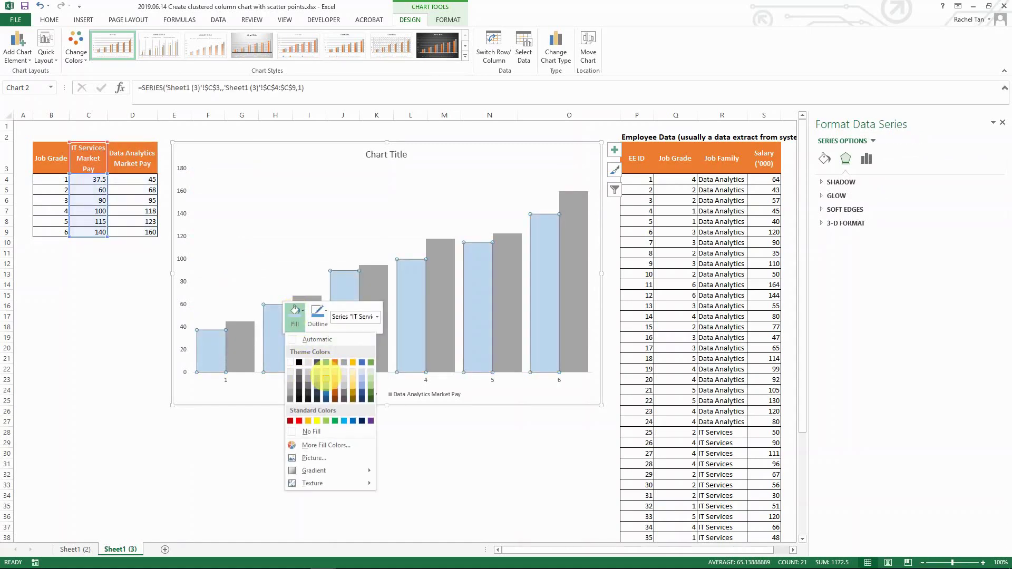
left_click(325, 380)
- Fill the Data Analytics Market Pay columns with a darker blue theme color than the IT Services columns, and deselect the chart
left_click(316, 356)
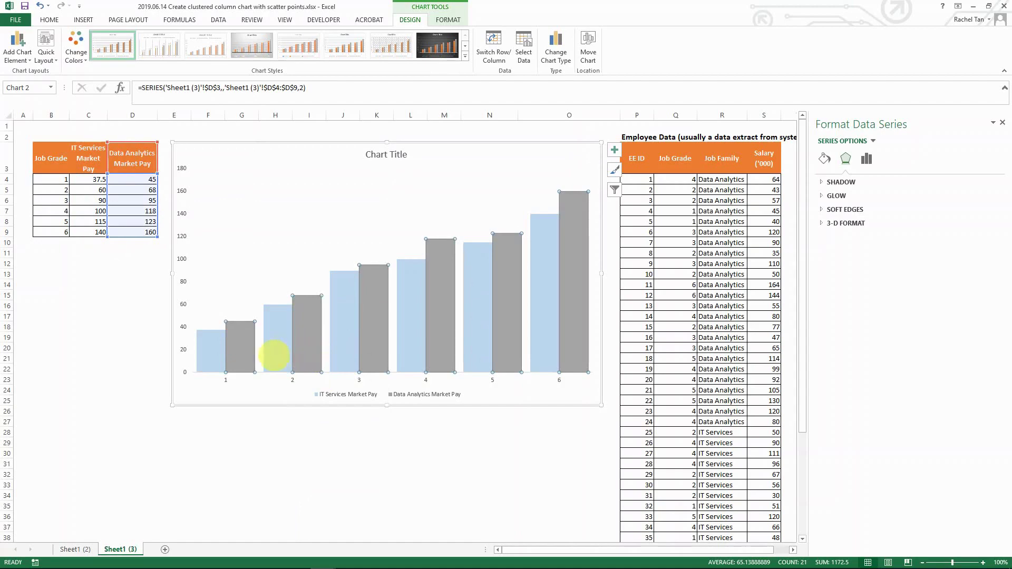
right_click(314, 353)
left_click(326, 322)
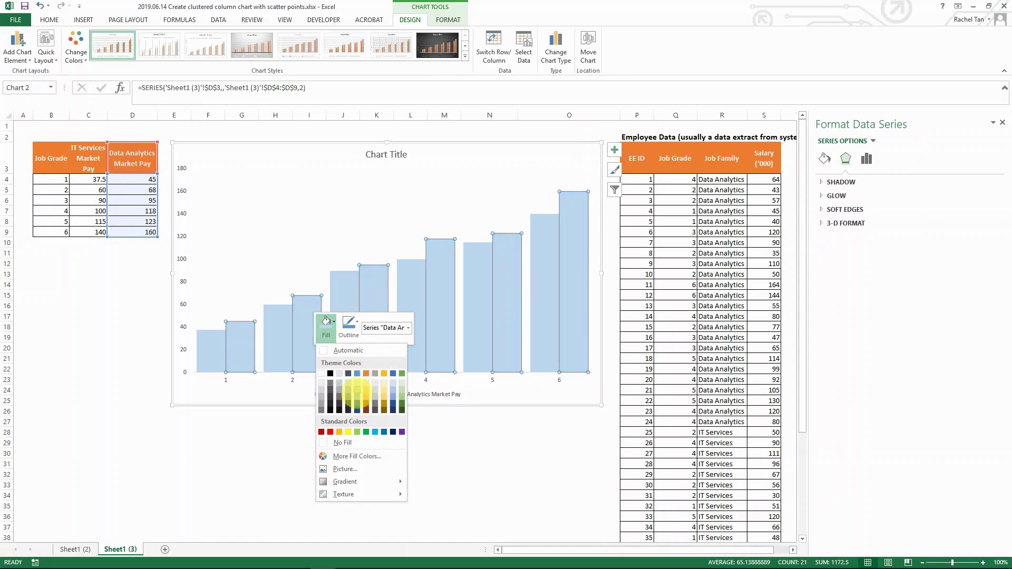
left_click(357, 396)
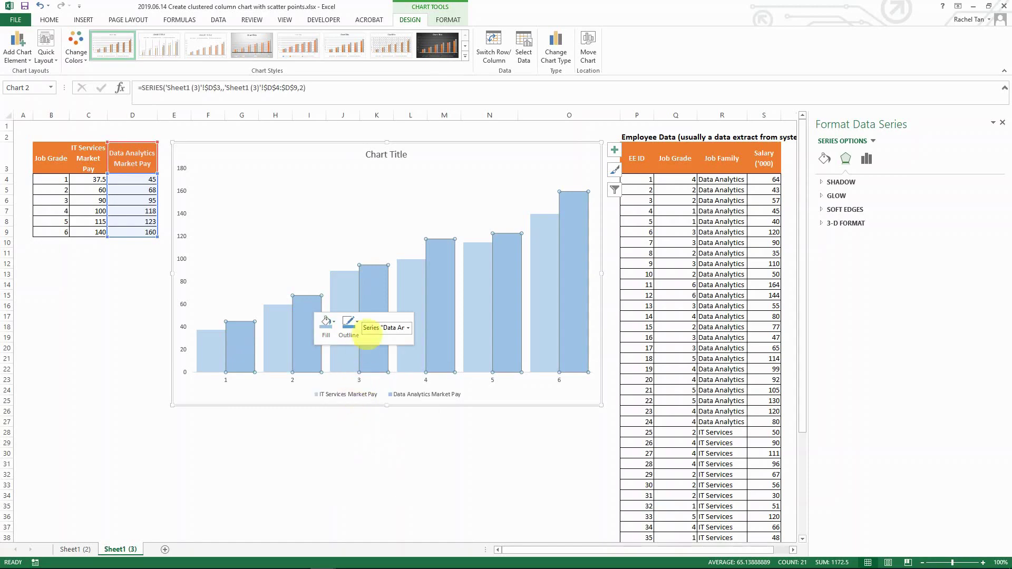
left_click(326, 323)
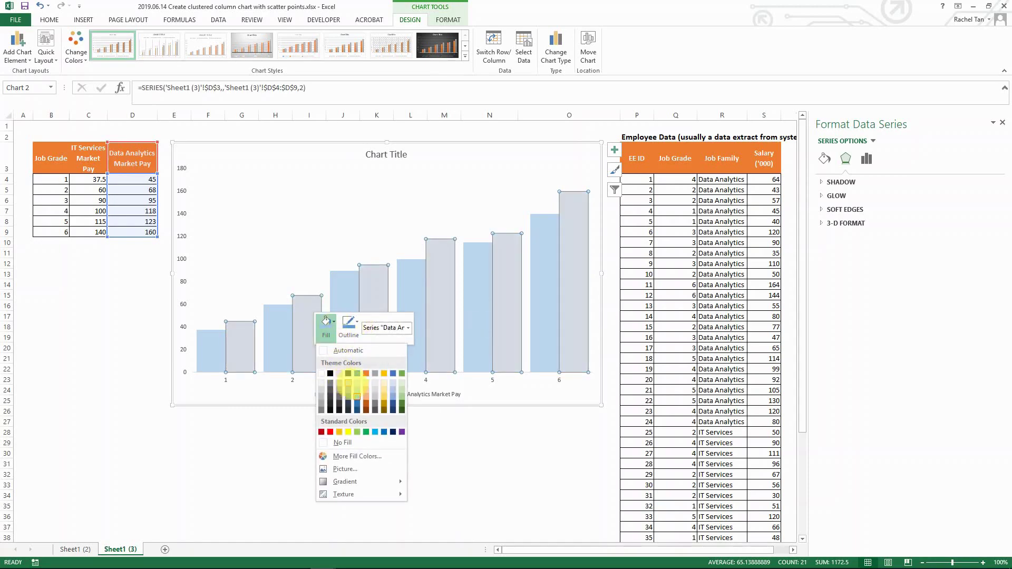
left_click(357, 373)
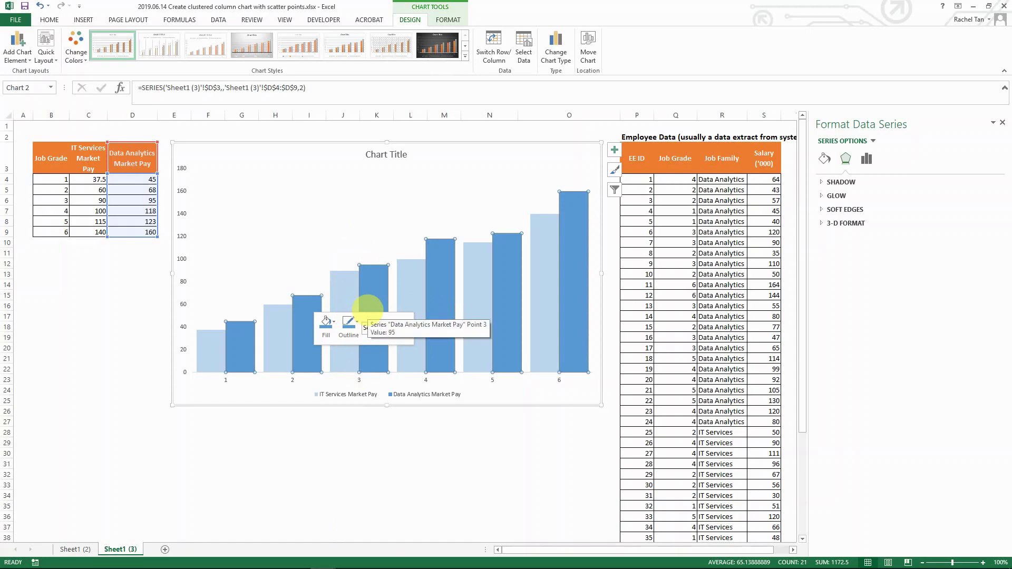
mouse_move(361, 295)
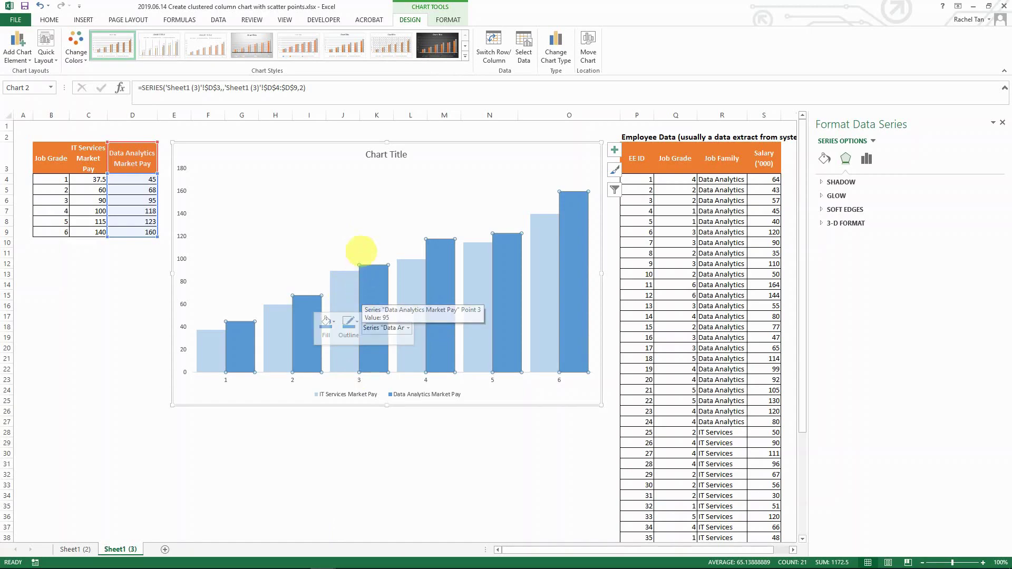
left_click(364, 227)
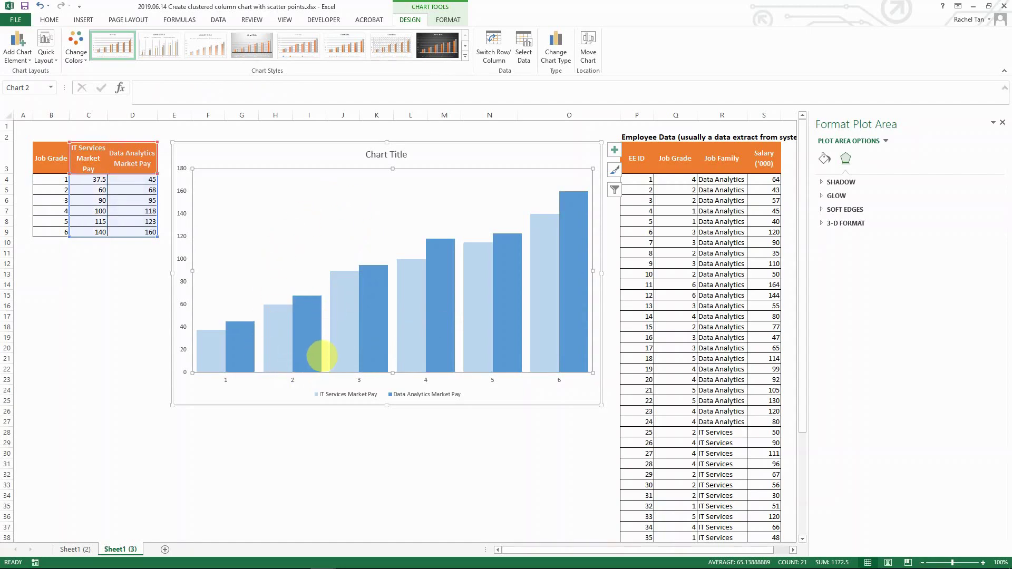
mouse_move(368, 334)
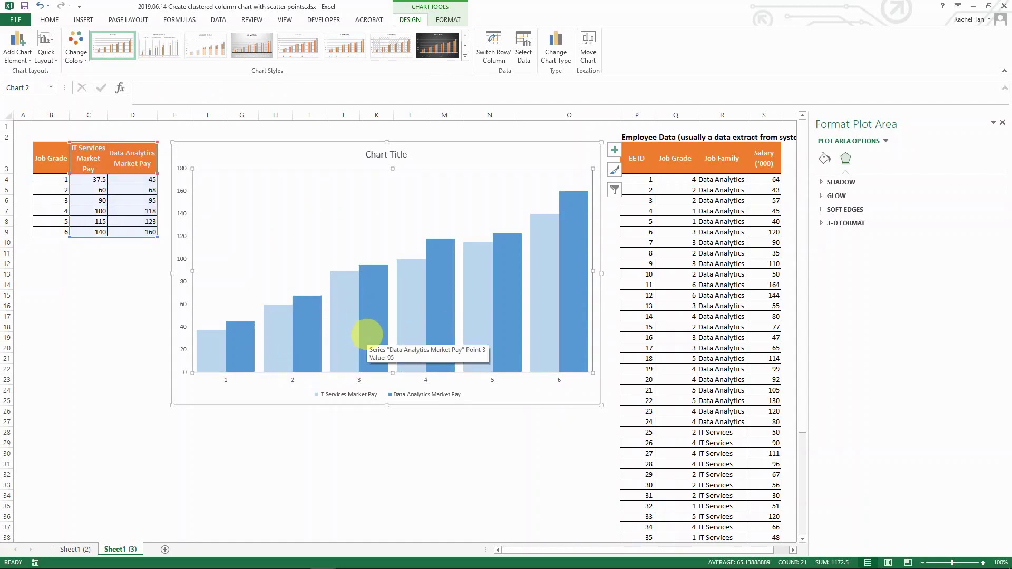
left_click(444, 422)
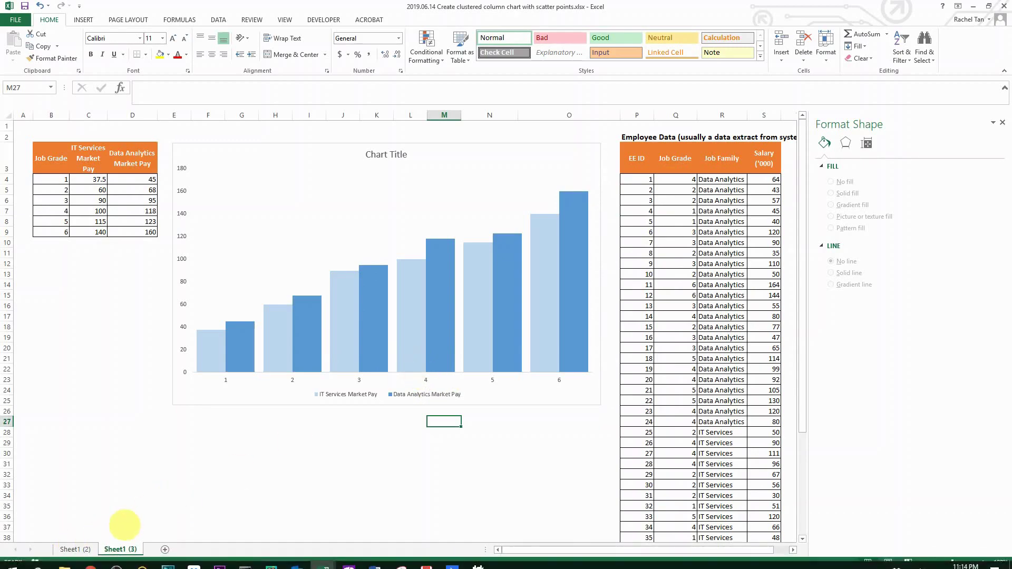
- Examine how the scatter points line up over the columns in the finished chart on Sheet1 (2), and return to Sheet1 (3)
left_click(78, 550)
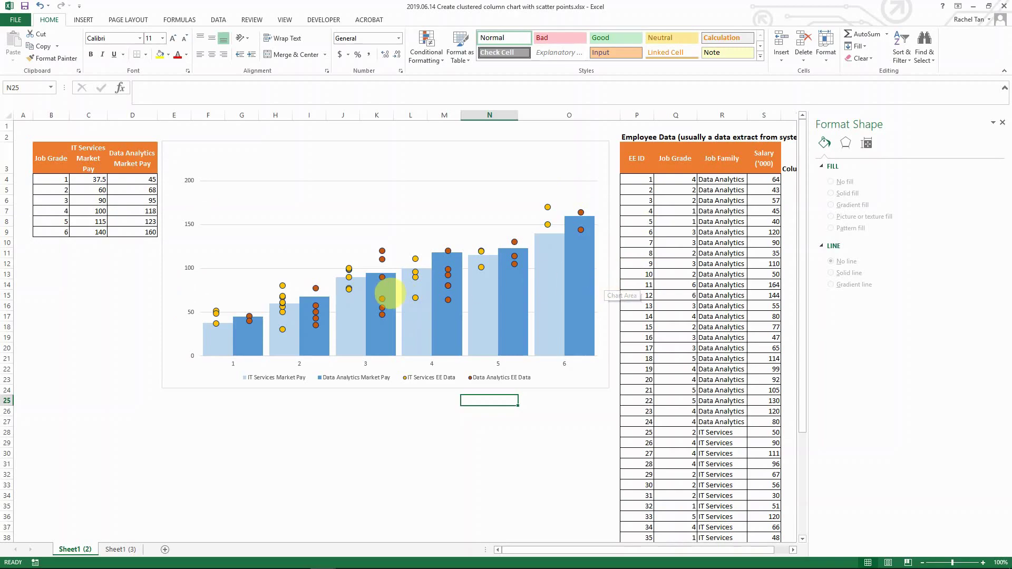
mouse_move(377, 314)
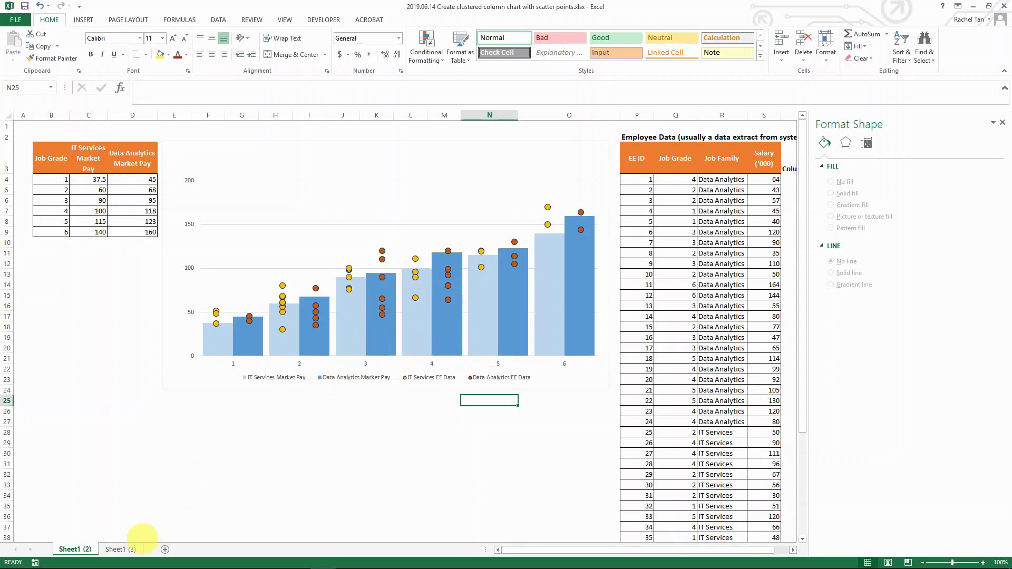
left_click(120, 550)
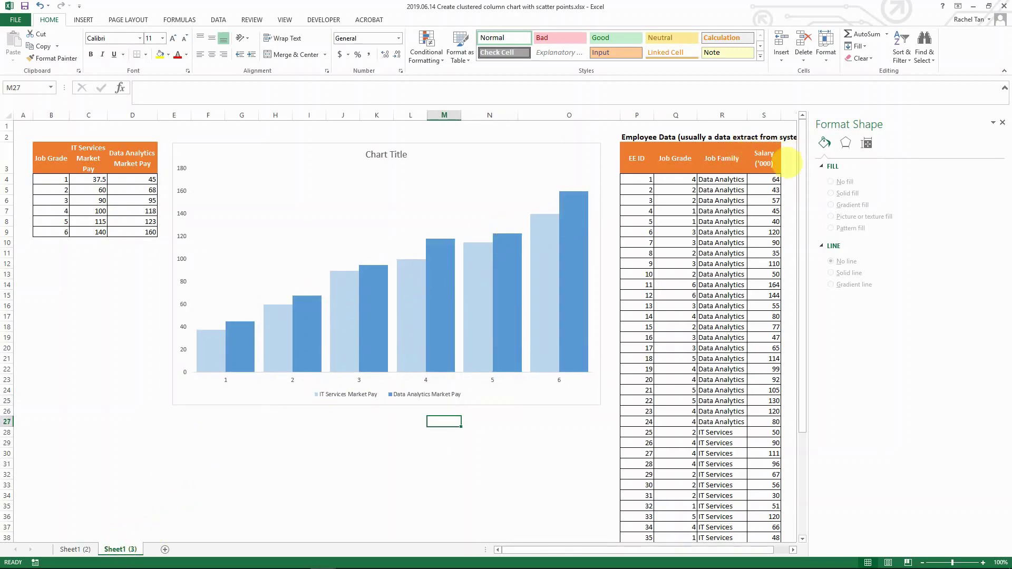
- Add the header "Column for Chart Position" in T3 beside the Salary column, formatted like the other employee table headers
left_click(776, 163)
key("Right")
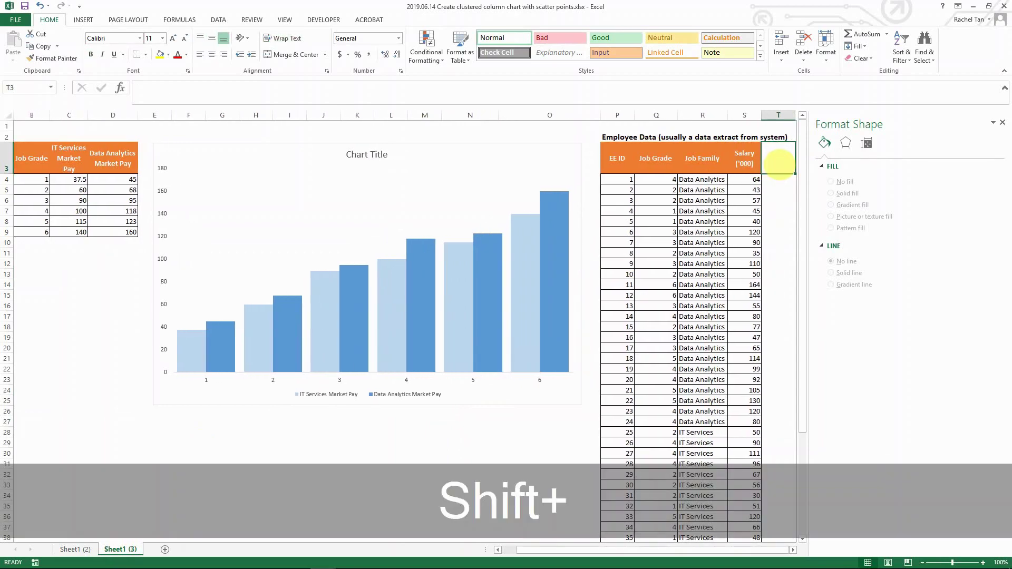
type("P")
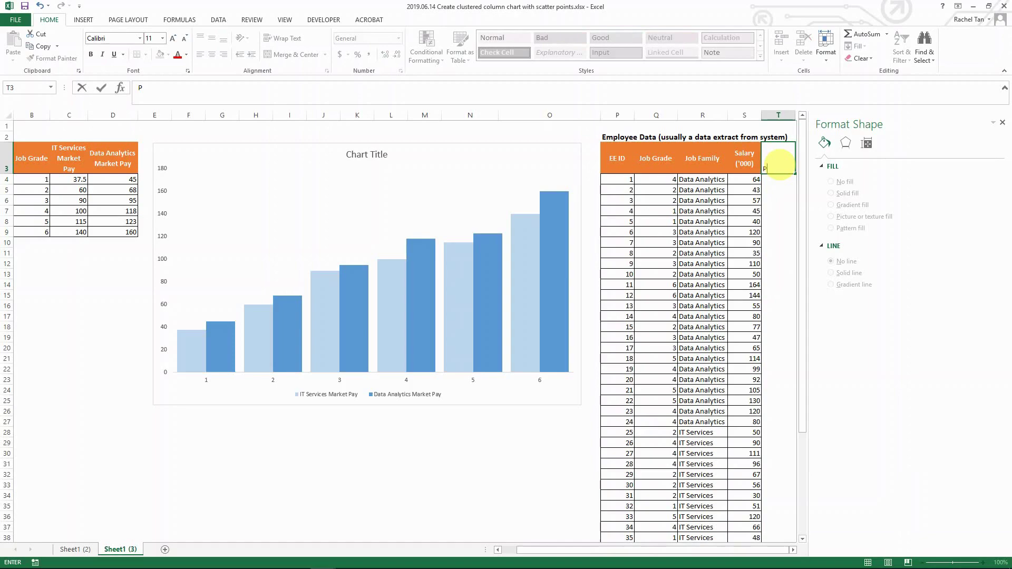
type("Column")
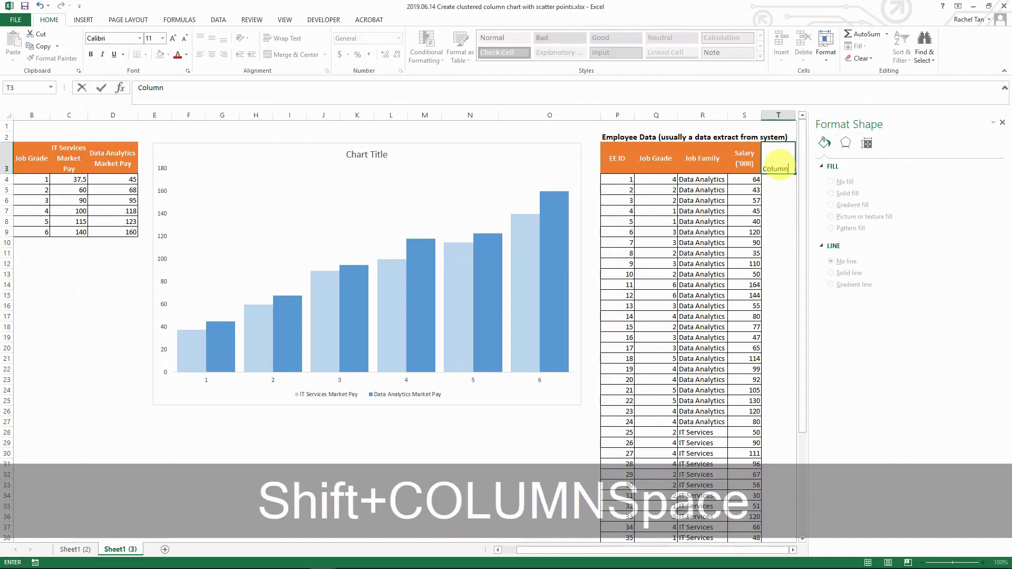
type(" for P")
key("BackSpace")
type("Chart ")
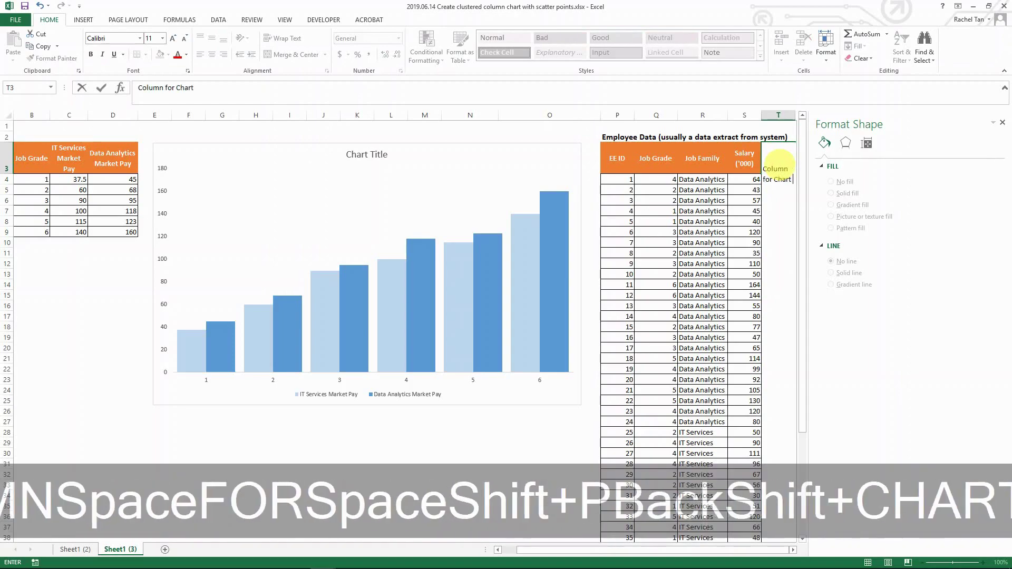
type("Position")
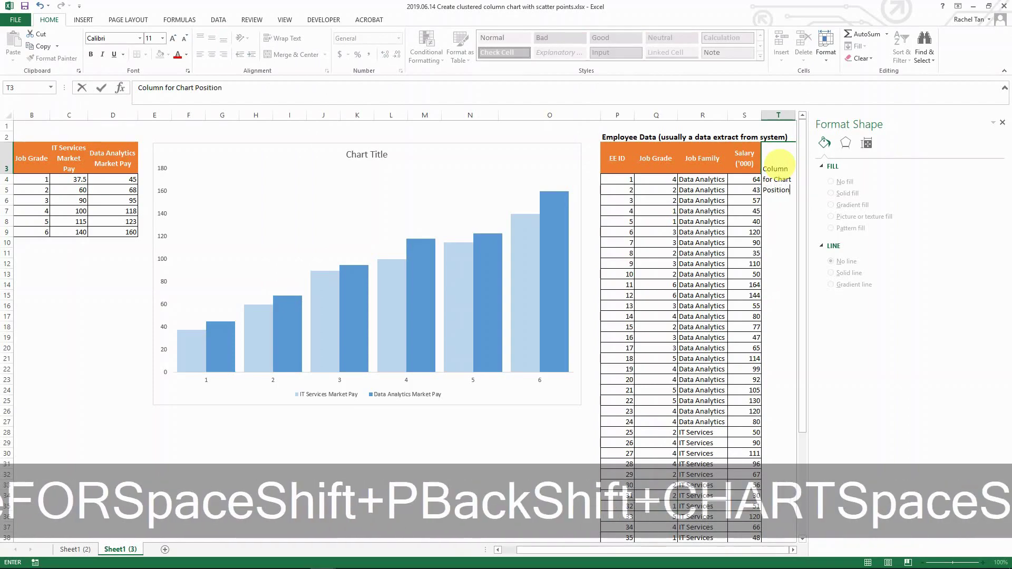
key("ctrl+Return")
key("Return")
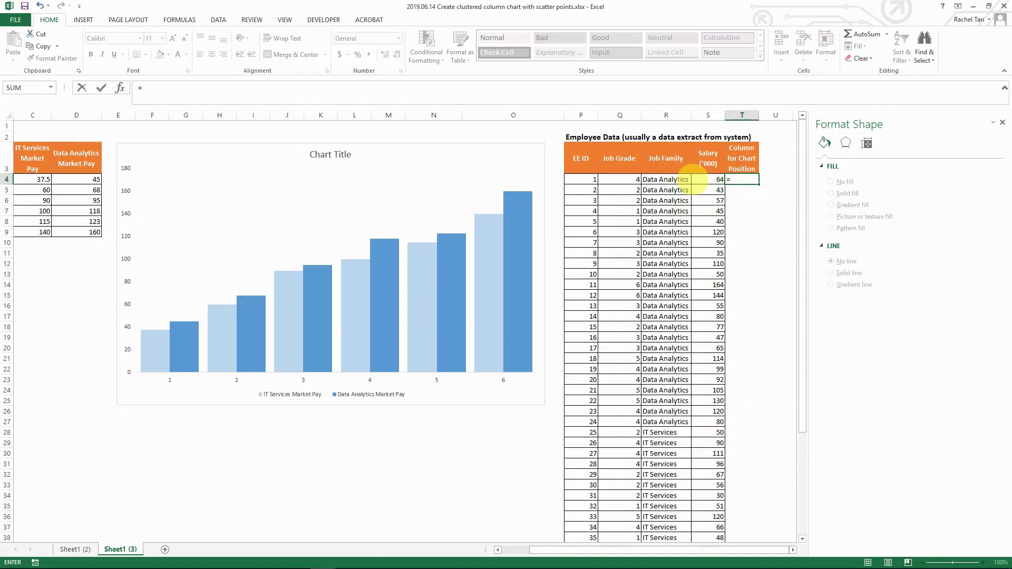
- Enter the formula =IF(R4,Q4+0.25,Q4-0.25) in T4 to offset the job grade for the chart position
type("if(")
left_click(677, 180)
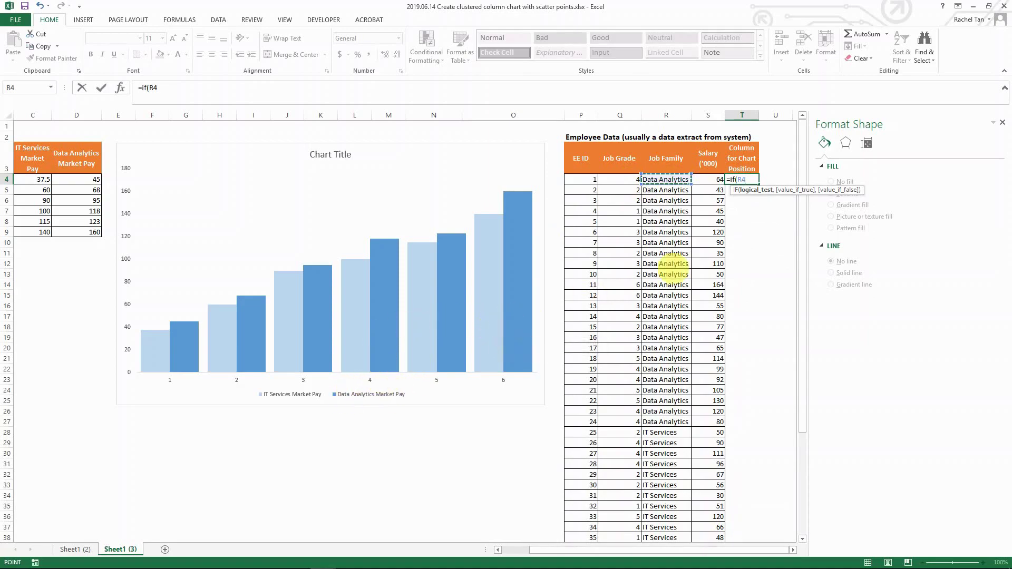
type(",")
left_click(621, 179)
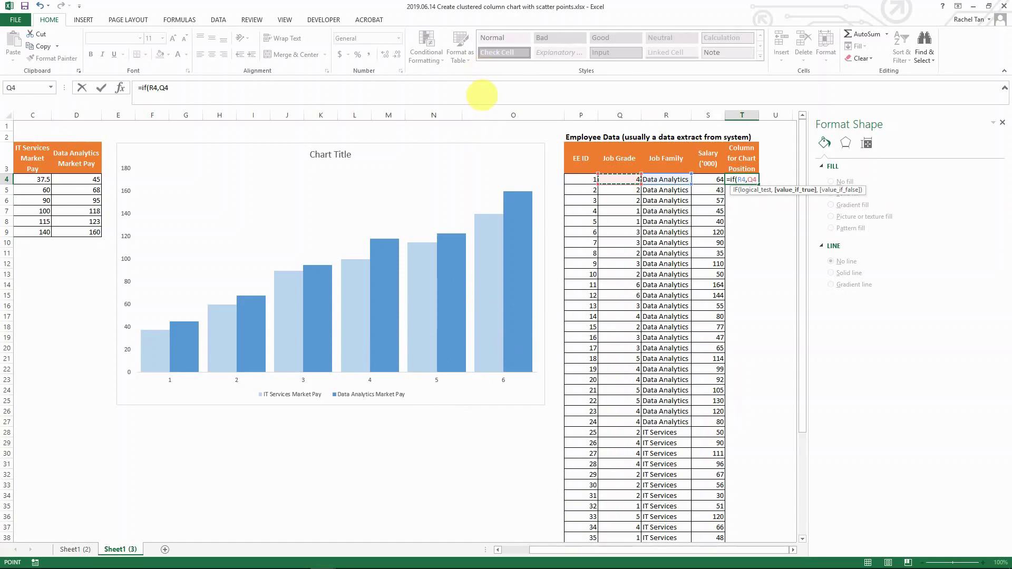
left_click(483, 95)
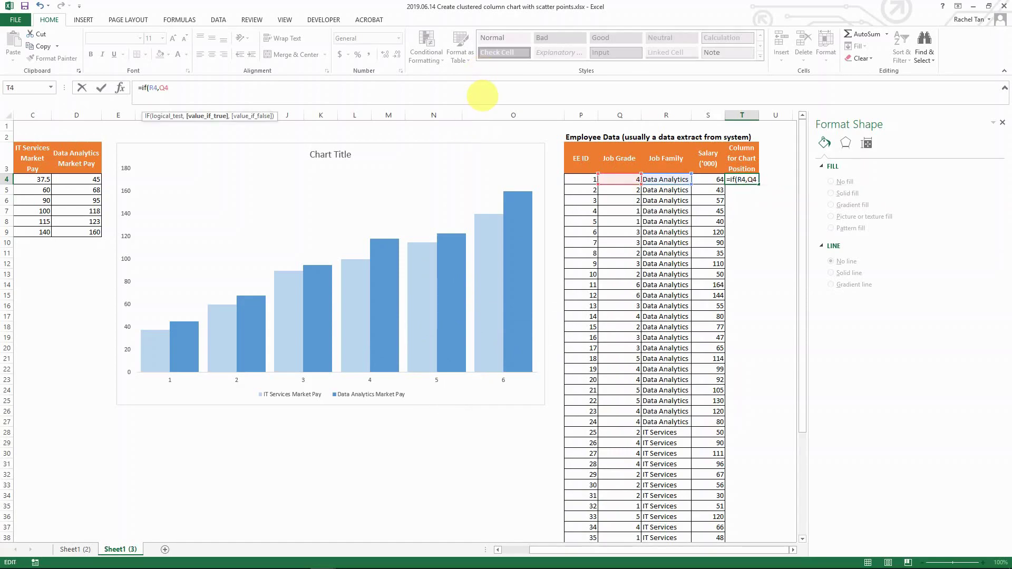
type("+0.25,Q4-0.")
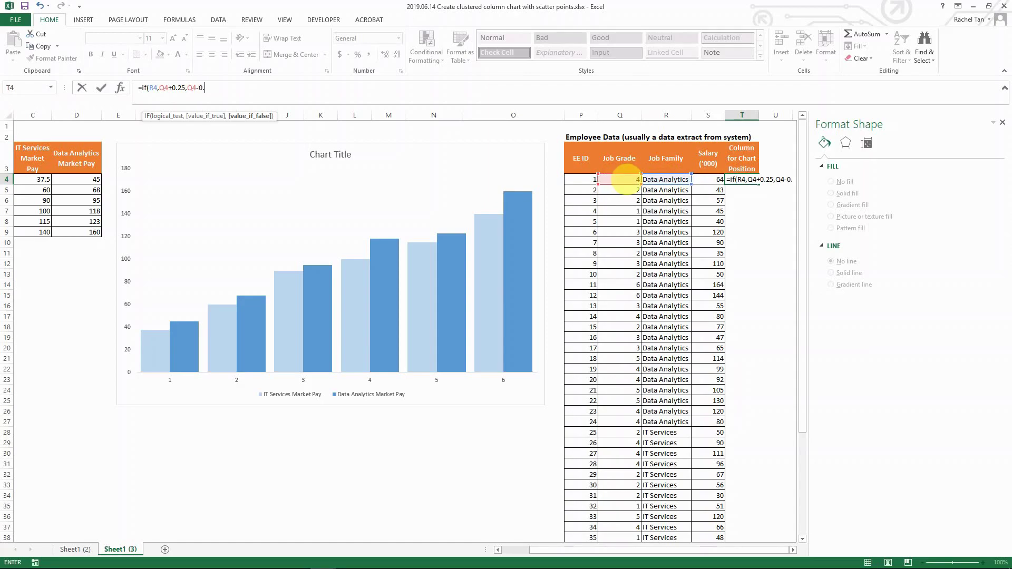
type(")")
key("Return")
key("Up")
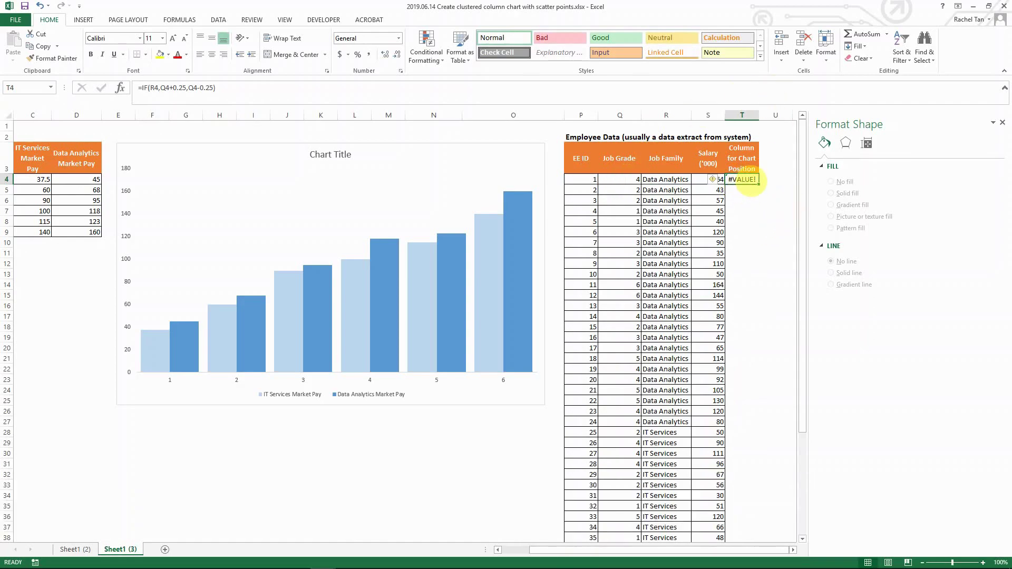
- Correct the logical test of the IF formula in T4 to R4="Data Analytics"
double_click(749, 180)
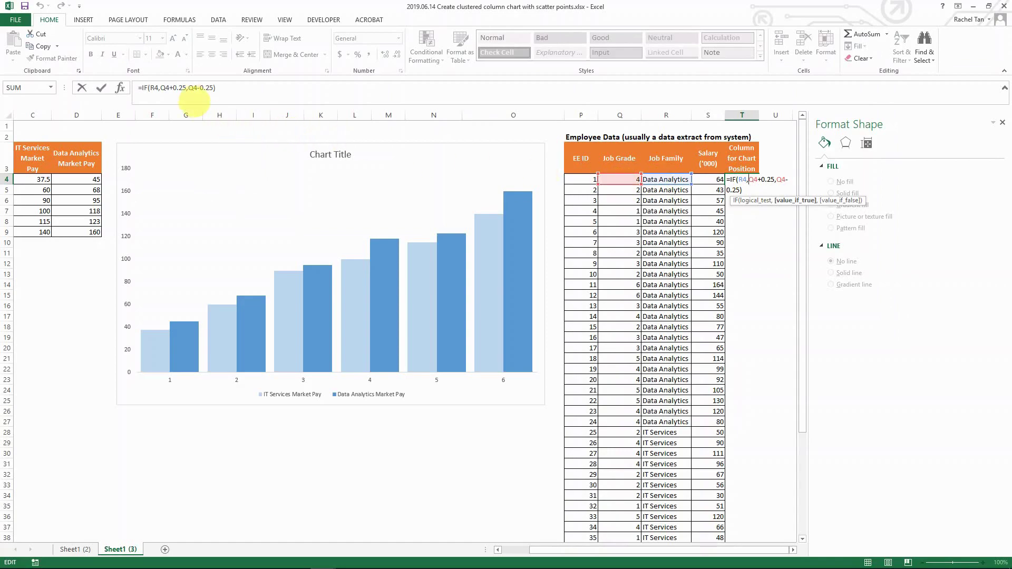
left_click(158, 87)
type("=\"")
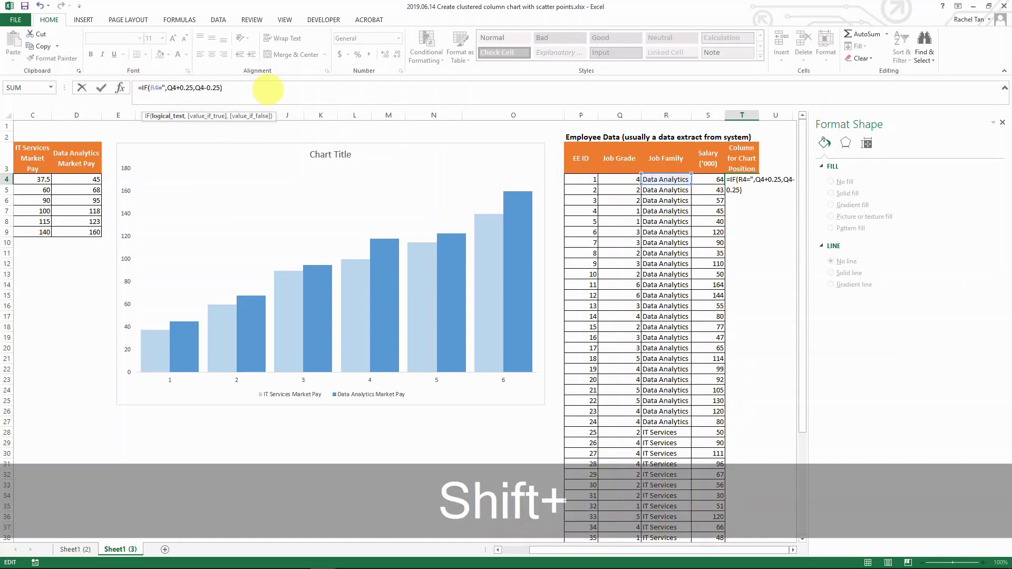
type("Data ")
type("Analysti")
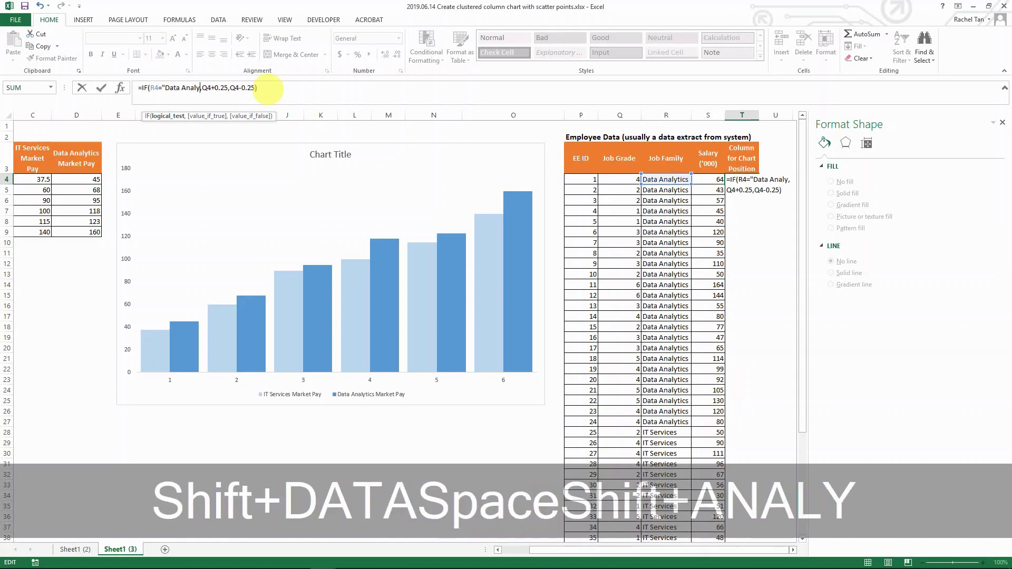
key("BackSpace")
key("BackSpace")
type("tics\"")
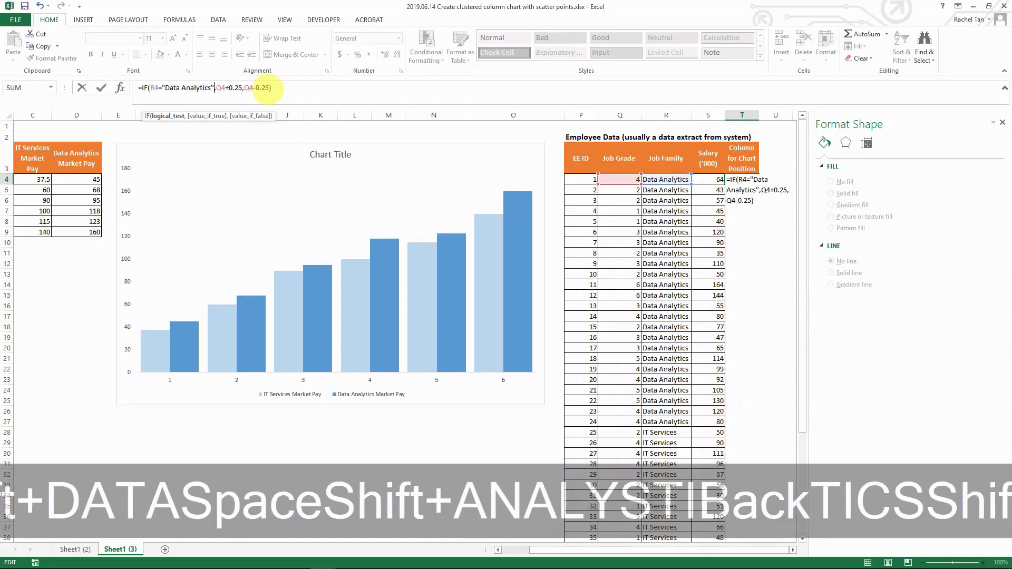
key("Return")
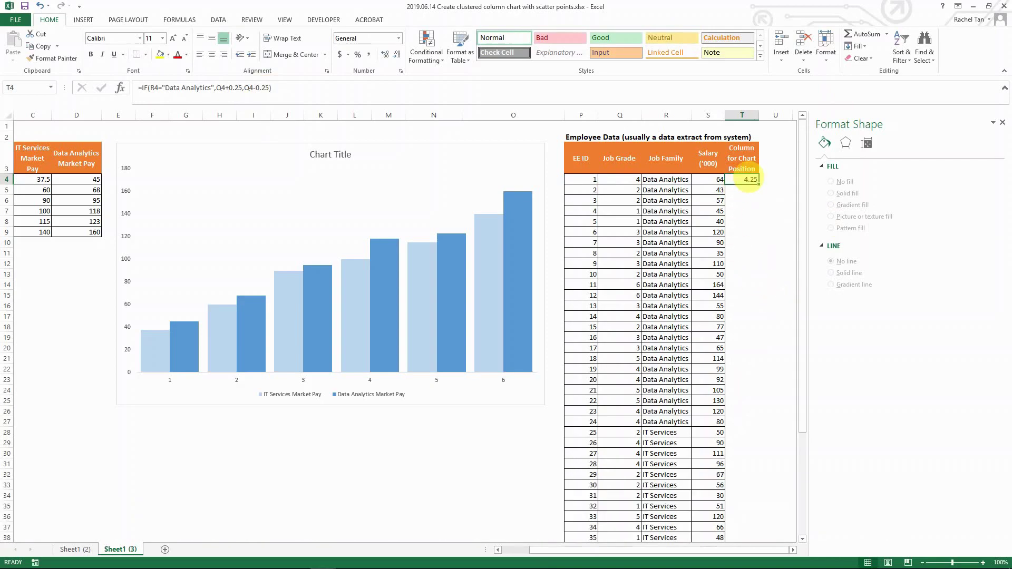
- Fill the chart position formula from T4 down to T53 and check the filled rows
double_click(758, 183)
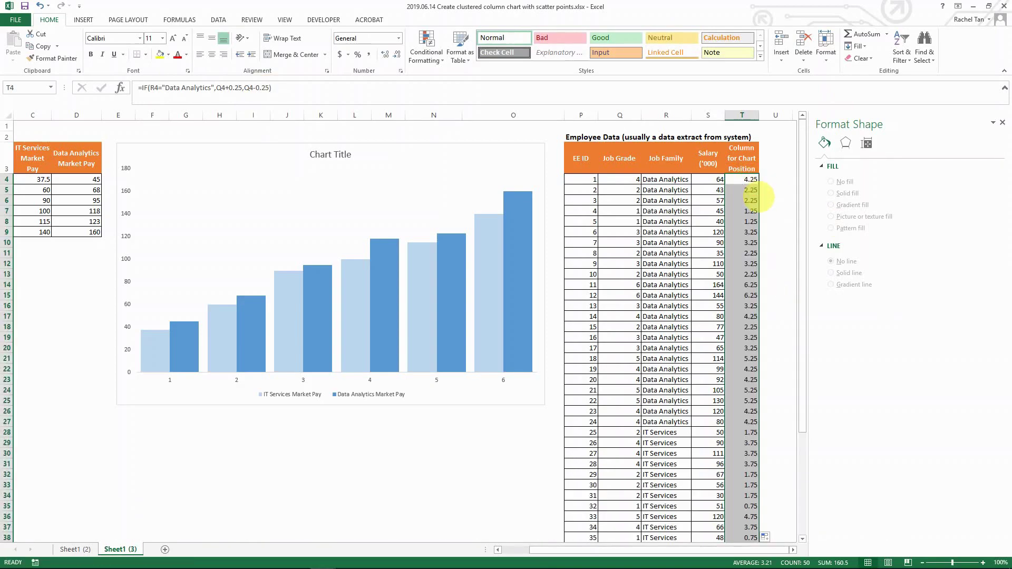
scroll(753, 373, "down", 5)
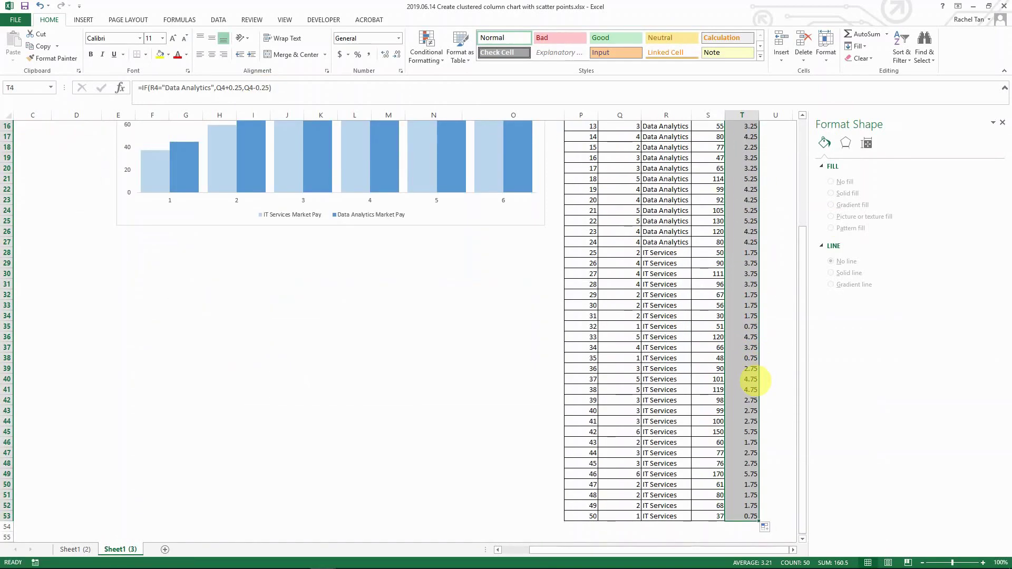
scroll(758, 380, "up", 5)
left_click(749, 379)
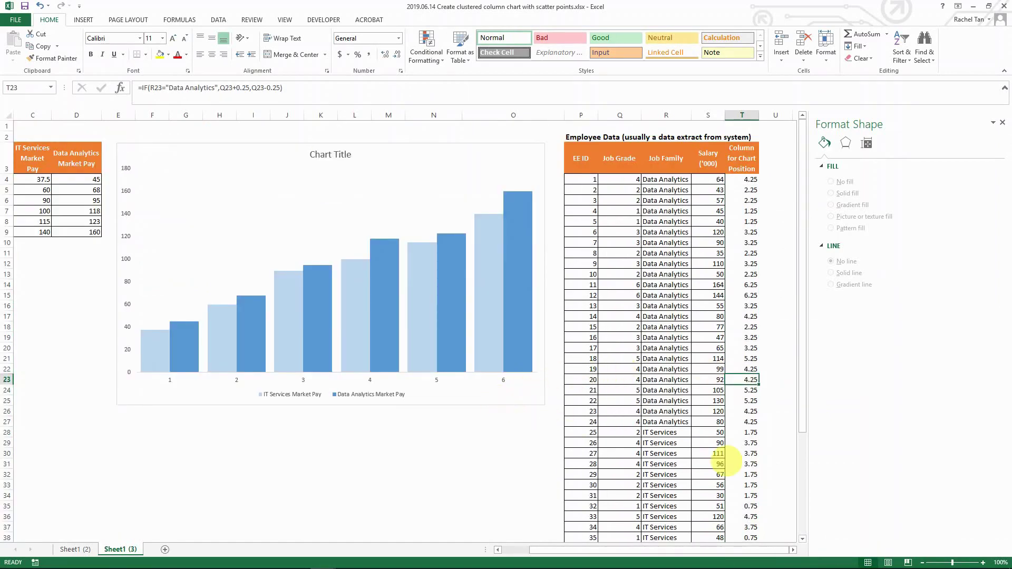
- Add a new data series named "Data Analytics EE" to the column chart's data source
left_click(665, 411)
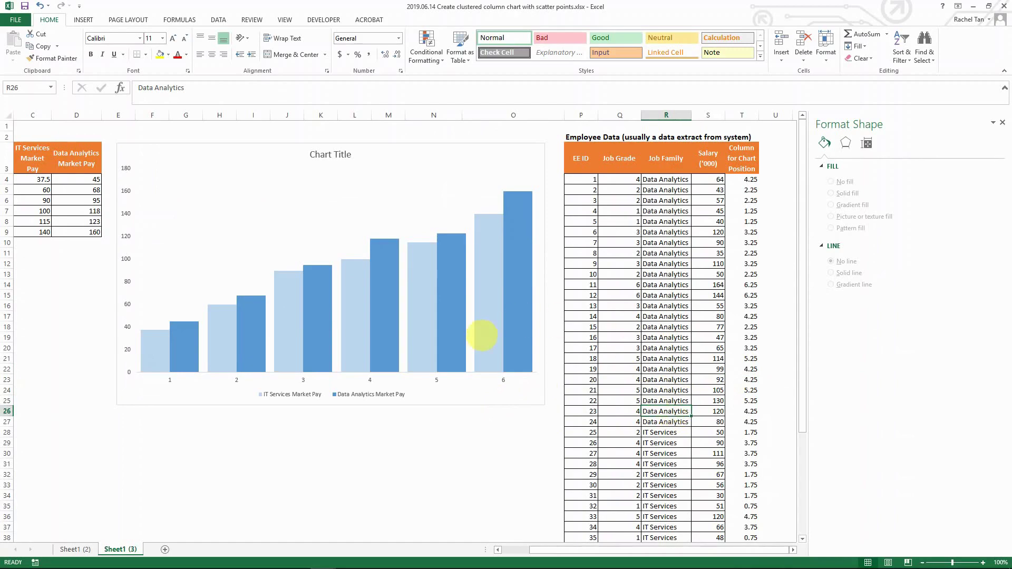
mouse_move(448, 336)
left_click(394, 206)
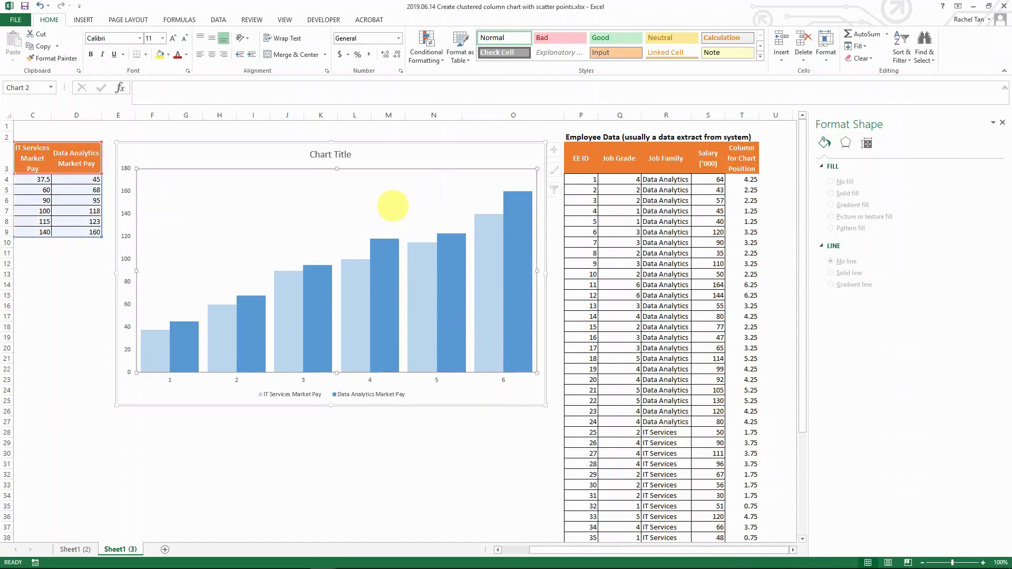
right_click(298, 219)
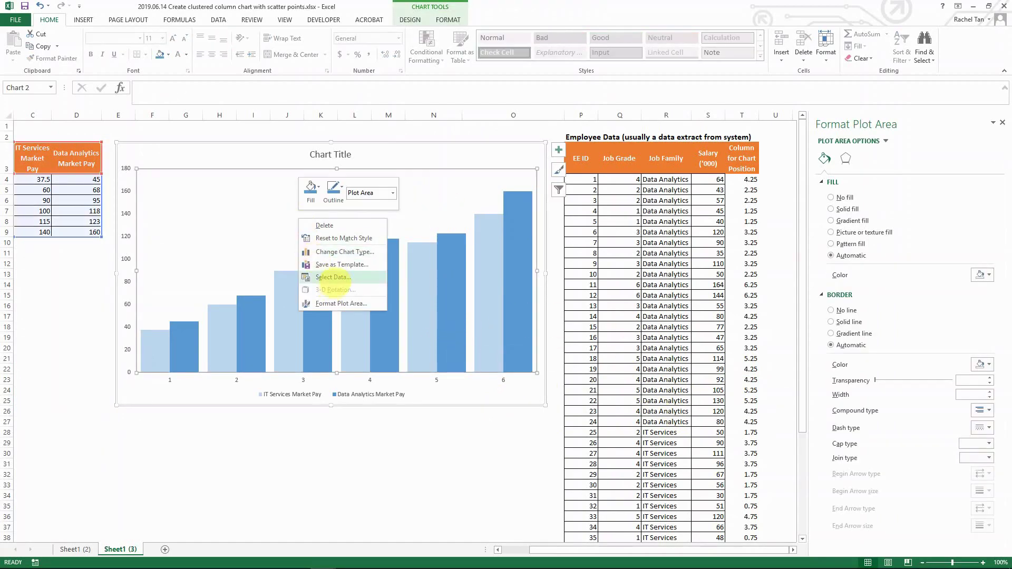
left_click(333, 277)
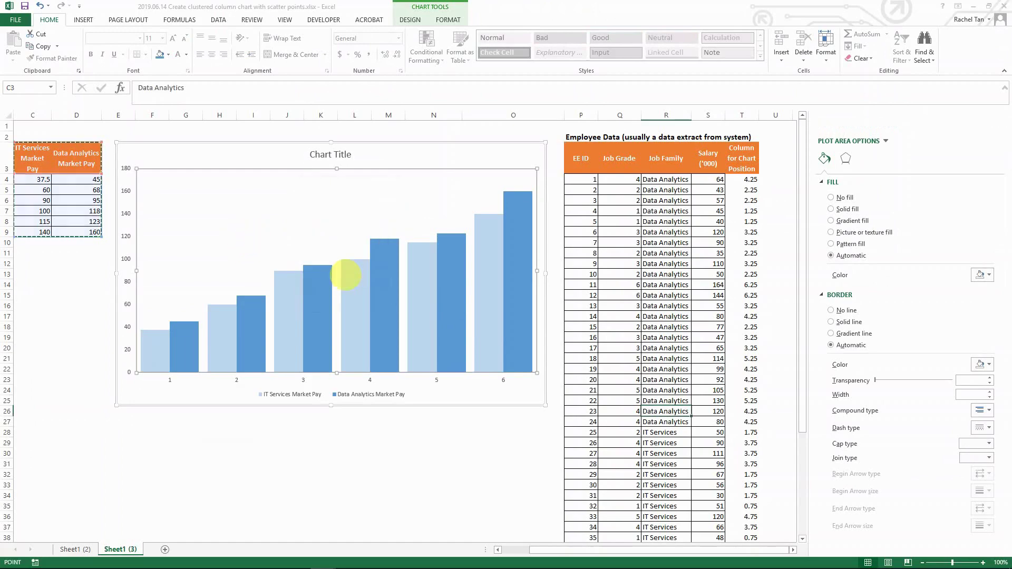
left_click(218, 352)
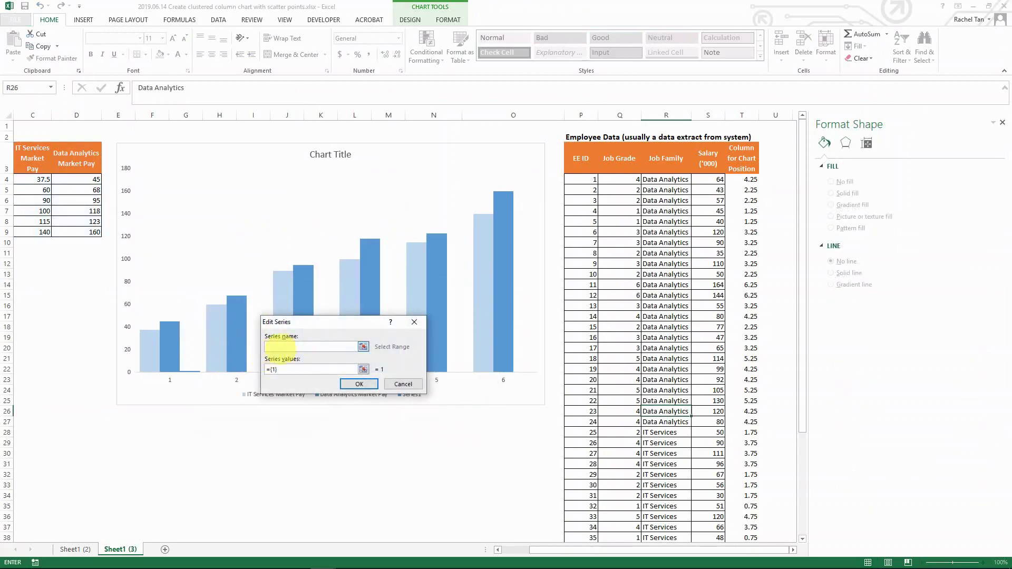
type("Da")
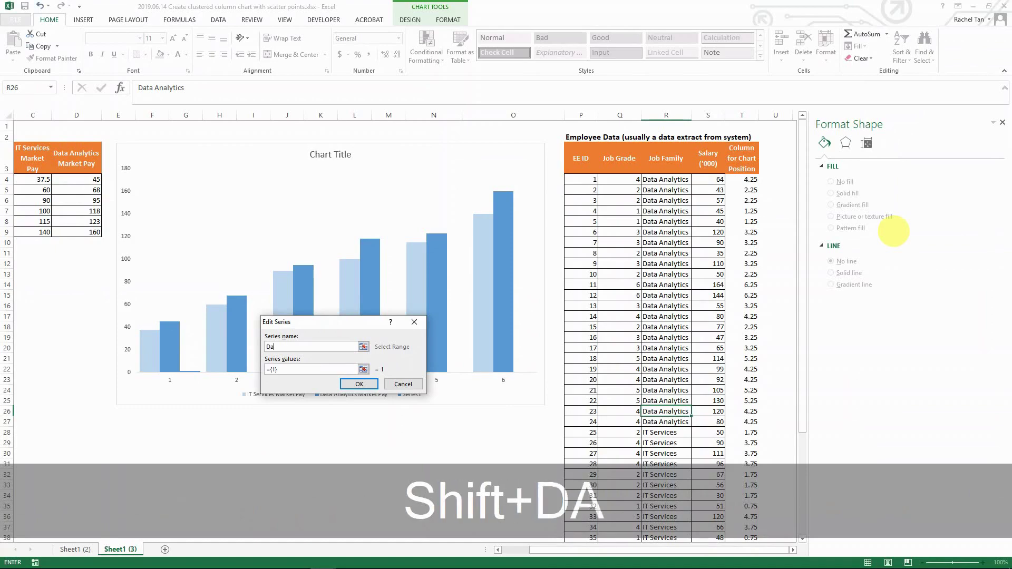
type("ta Analytics")
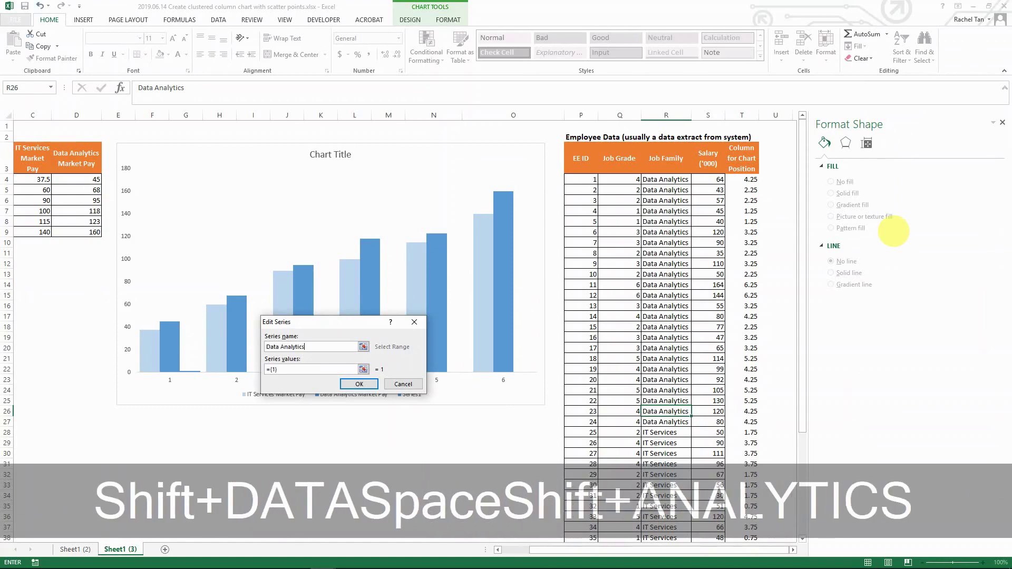
type(" EE+")
key("Right")
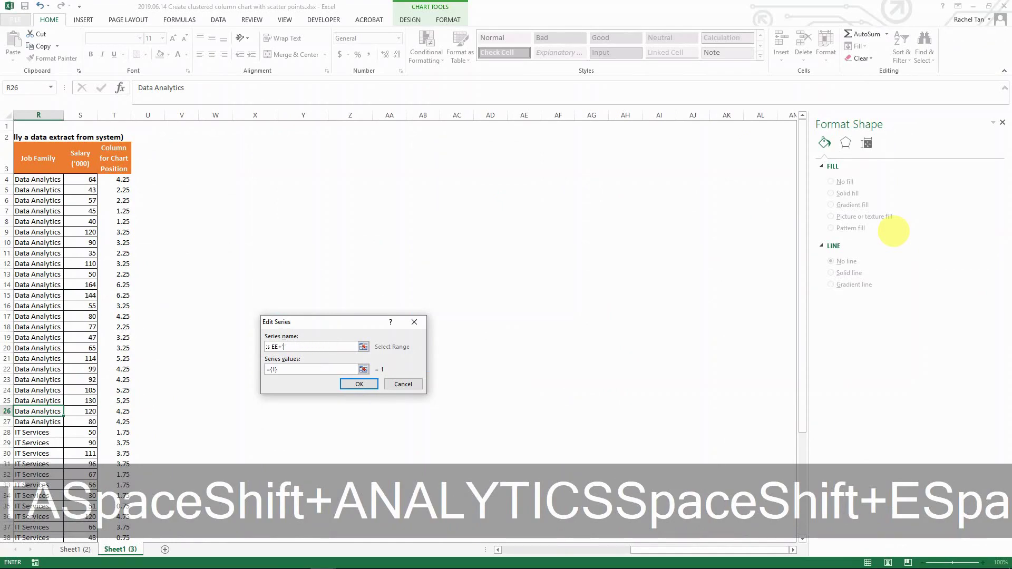
type("E")
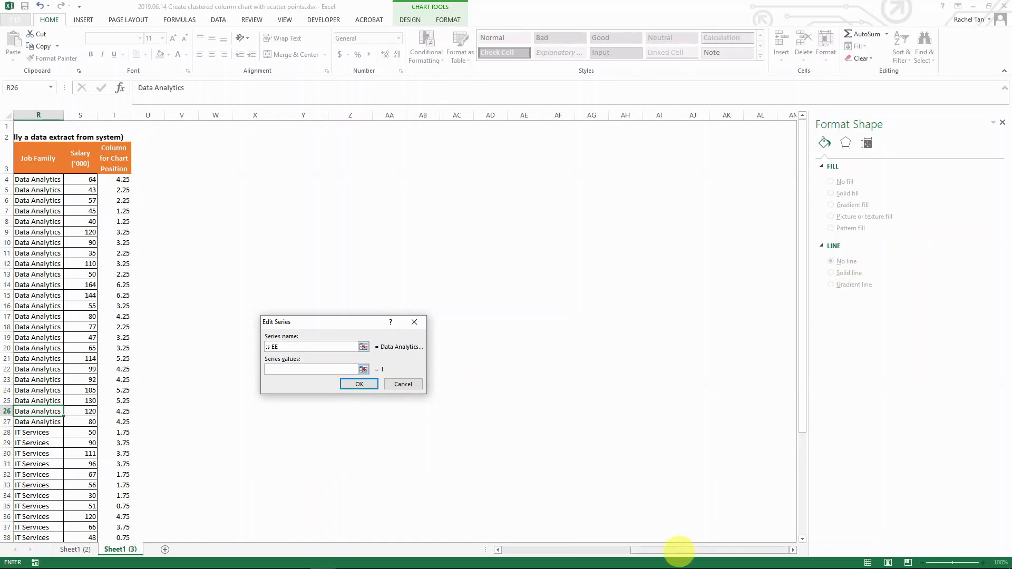
- Set the Data Analytics EE series values to the Data Analytics salaries in S4:S27
left_click_drag(678, 550, 670, 551)
left_click_drag(521, 555, 512, 548)
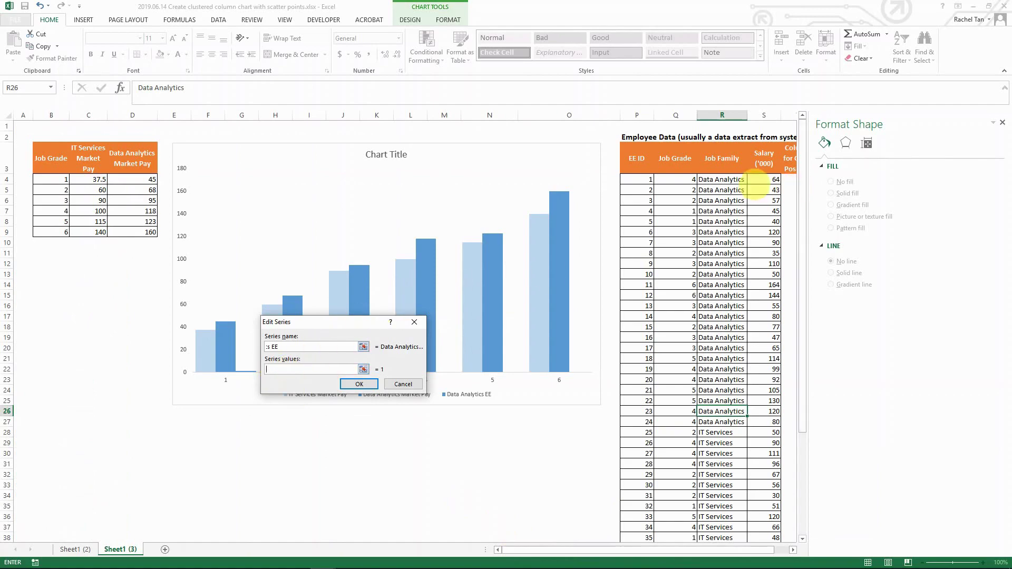
left_click_drag(761, 181, 764, 428)
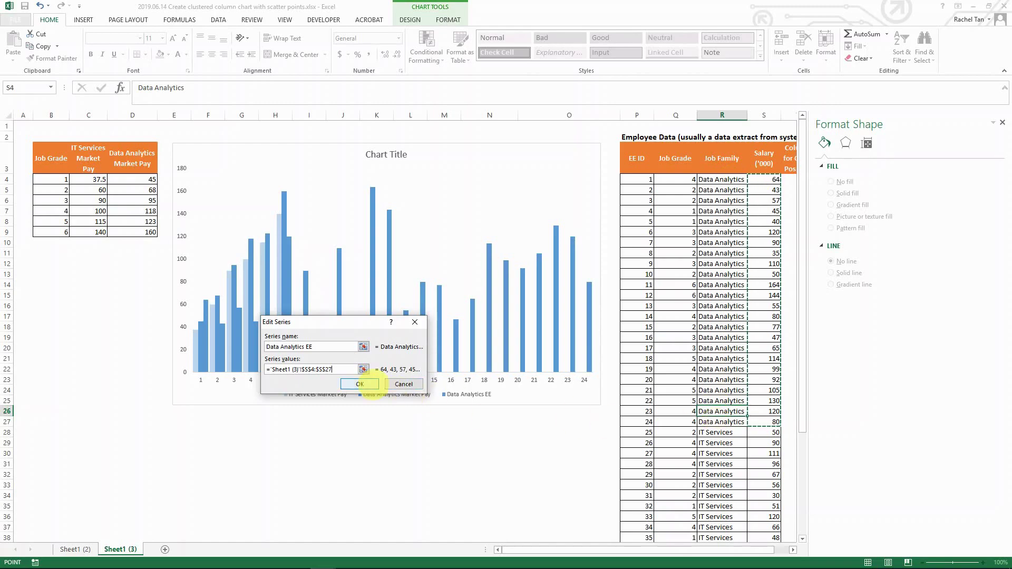
left_click(360, 384)
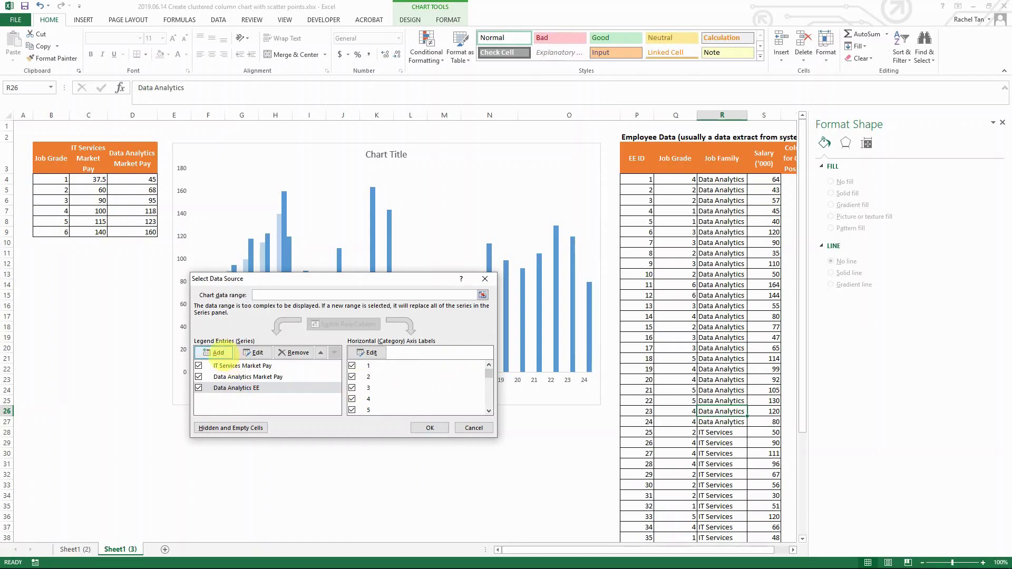
- Add another data series to the chart and name it "IT Services EE"
left_click(217, 353)
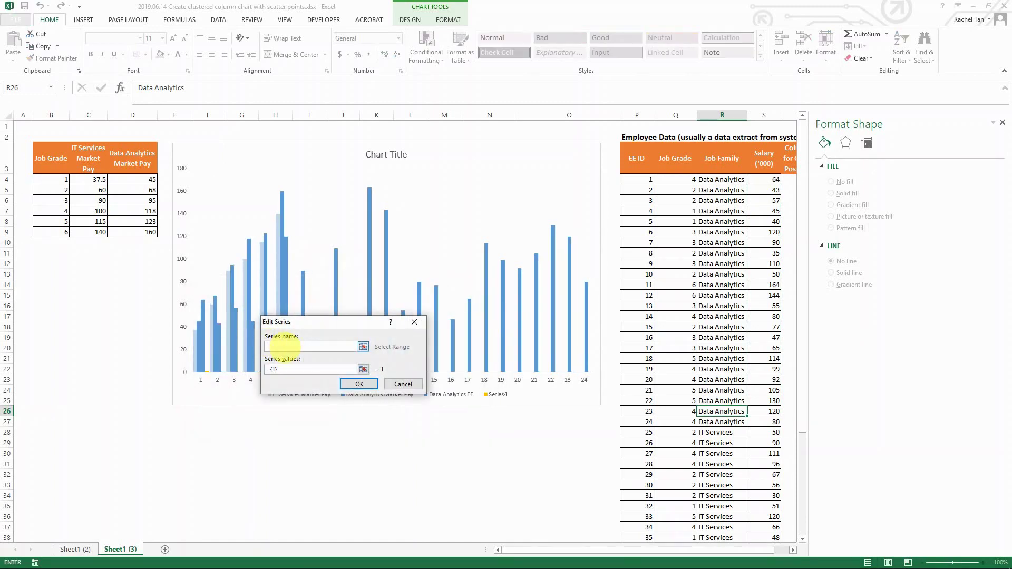
type("IT")
key("shift+space")
type("SE")
key("BackSpace")
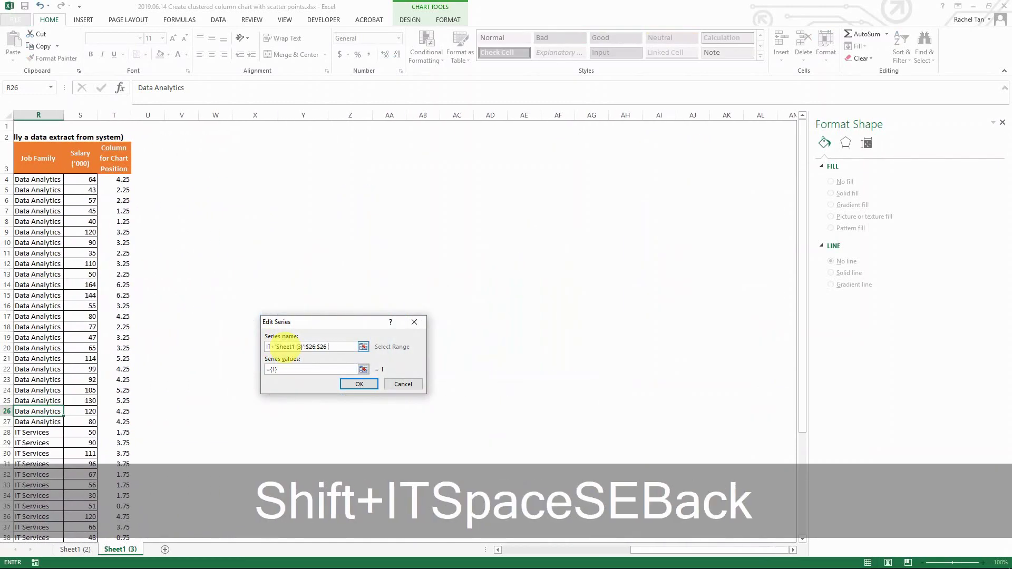
type("Services EE")
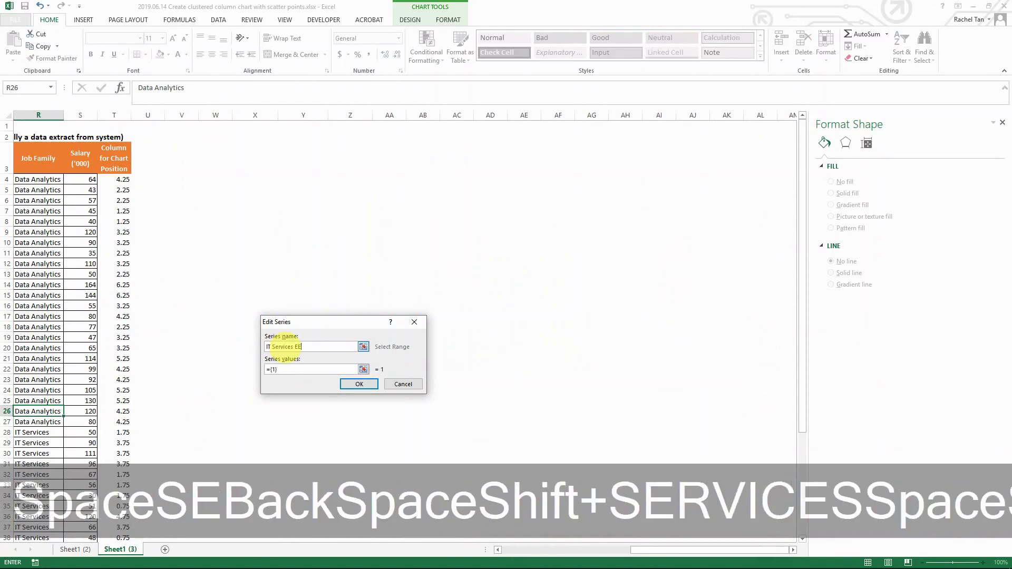
- Set the IT Services EE series values to the IT Services salaries in S28:S53 and accept the data source changes
left_click(287, 370)
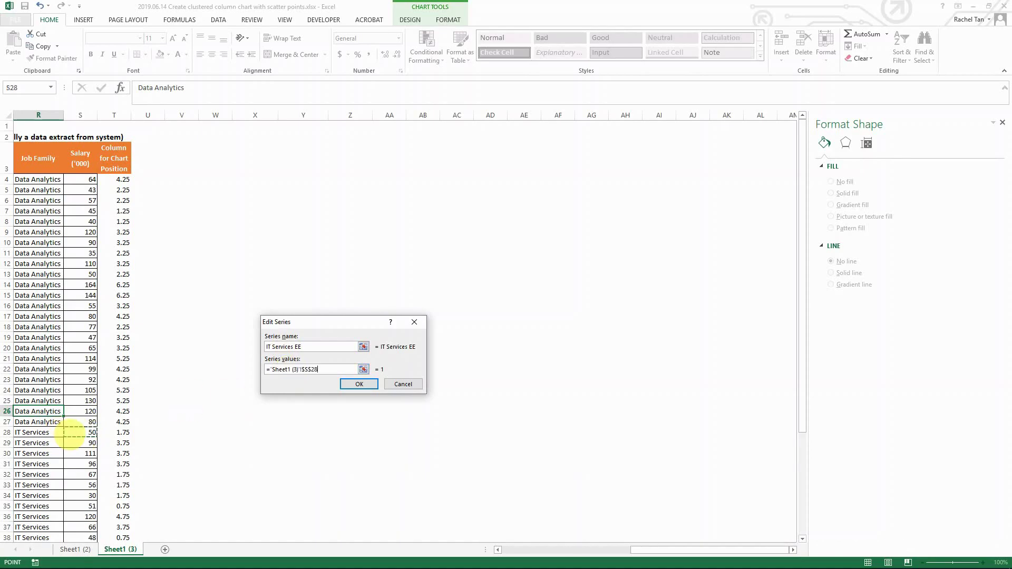
left_click_drag(70, 433, 79, 526)
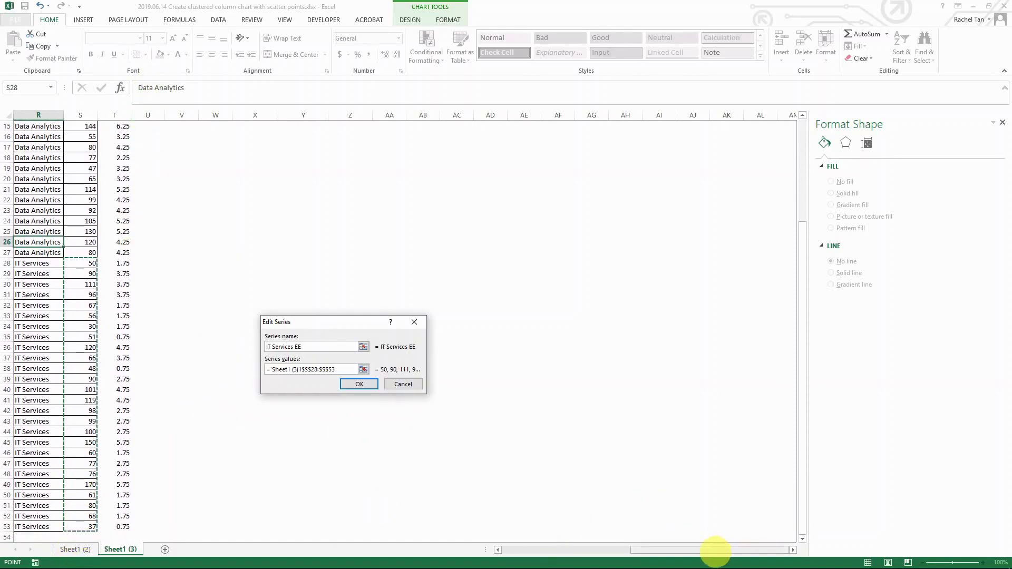
left_click_drag(692, 552, 576, 552)
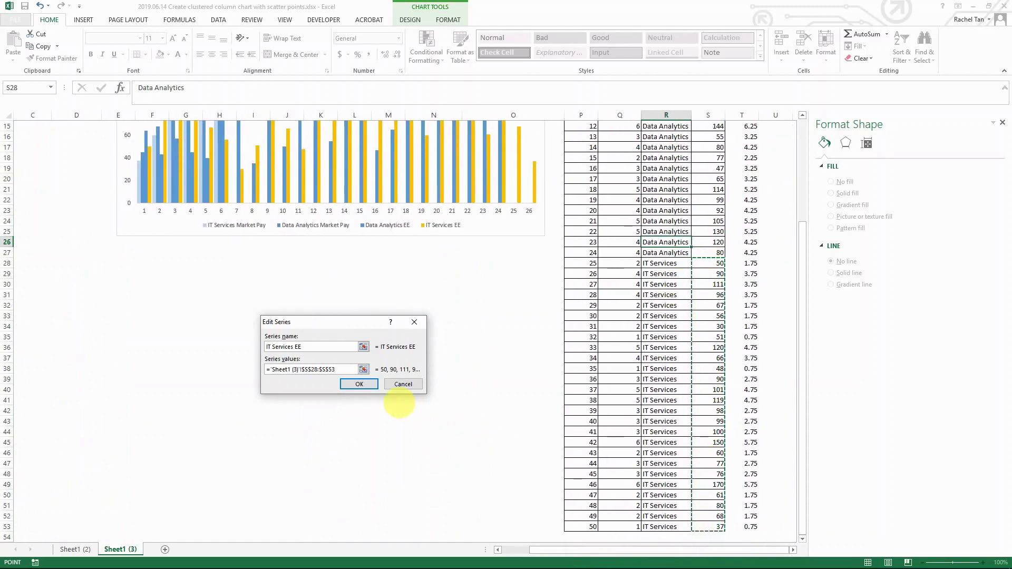
left_click(359, 384)
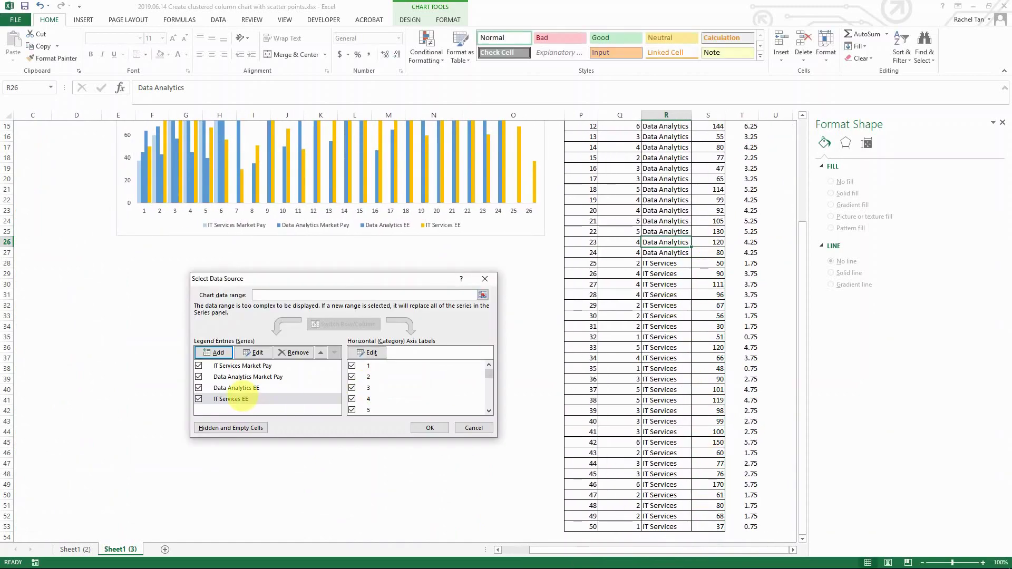
left_click(429, 428)
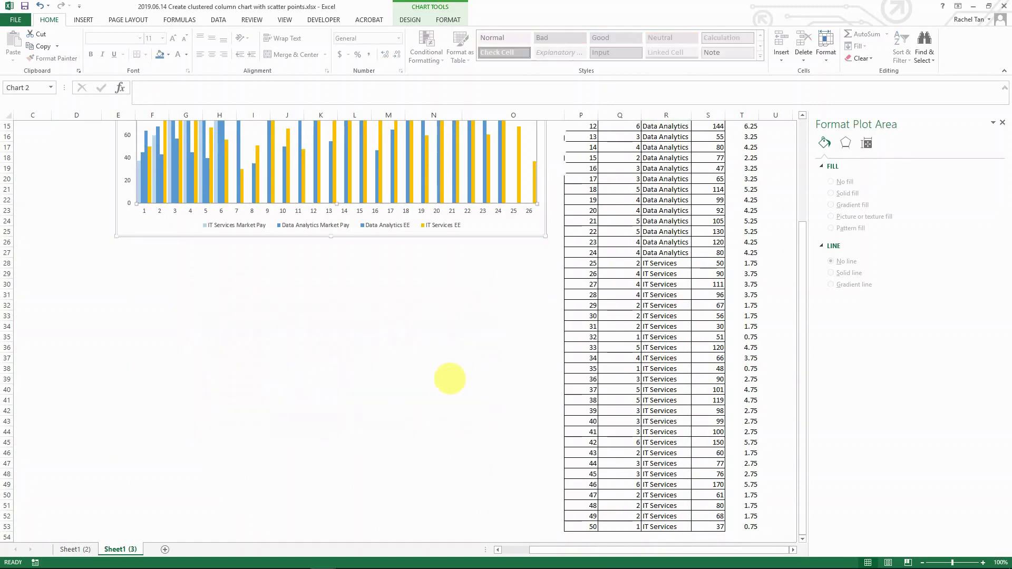
left_click(450, 380)
scroll(457, 393, "up", 5)
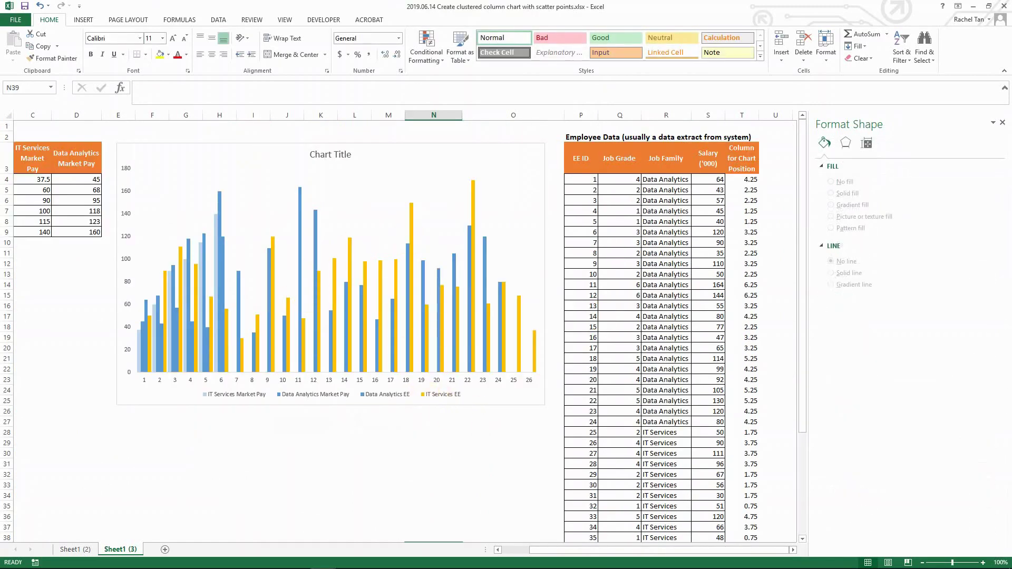
- Change the chart to a Combo type with the Data Analytics EE series as Scatter
left_click(338, 232)
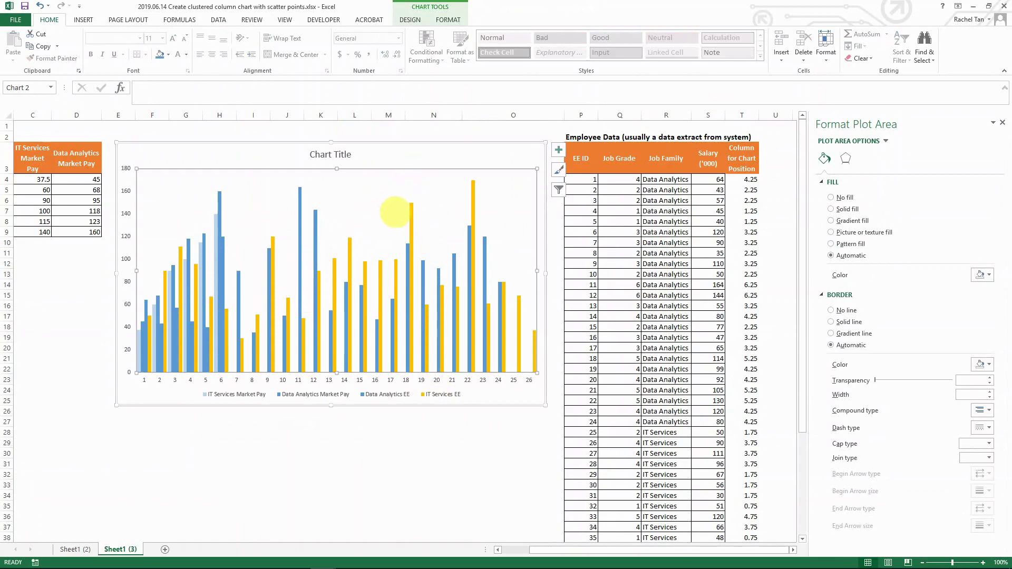
left_click(410, 20)
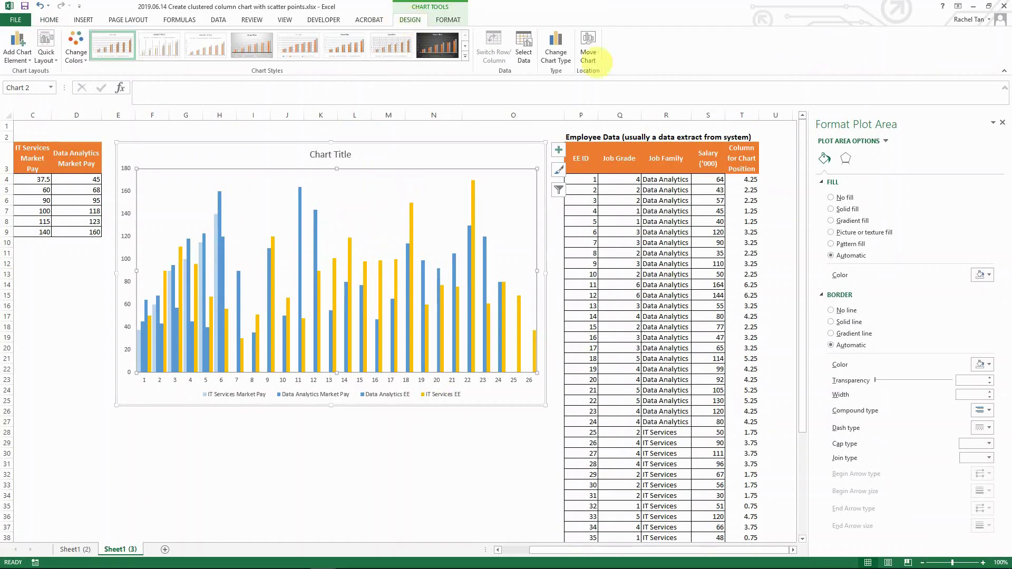
left_click(556, 50)
mouse_move(305, 237)
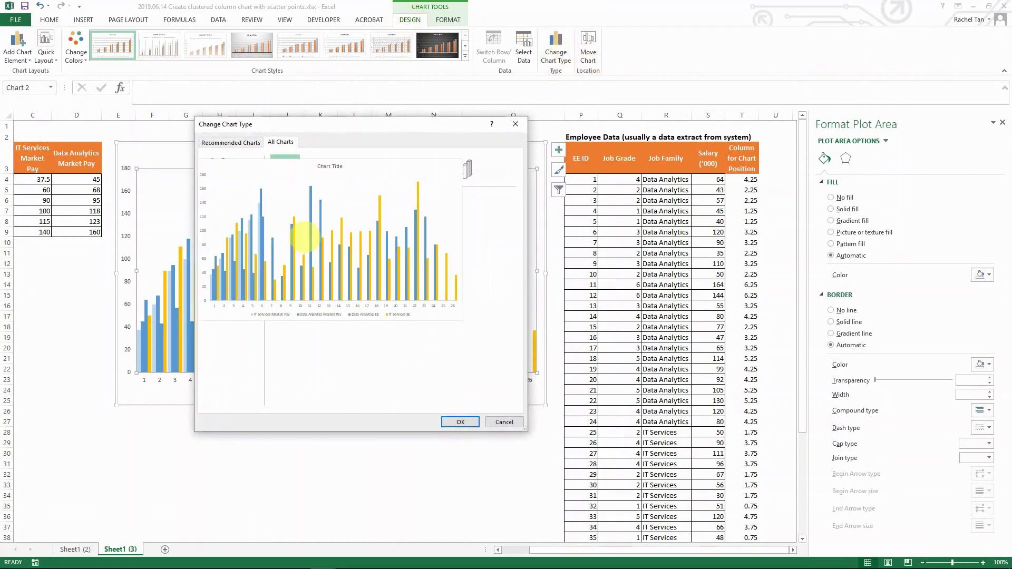
left_click(248, 299)
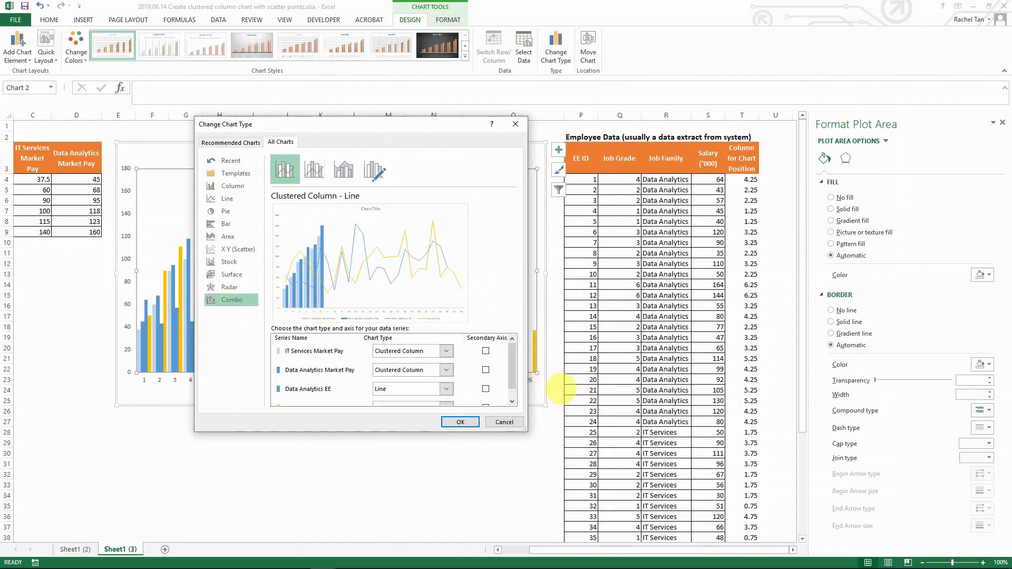
scroll(511, 374, "down", 1)
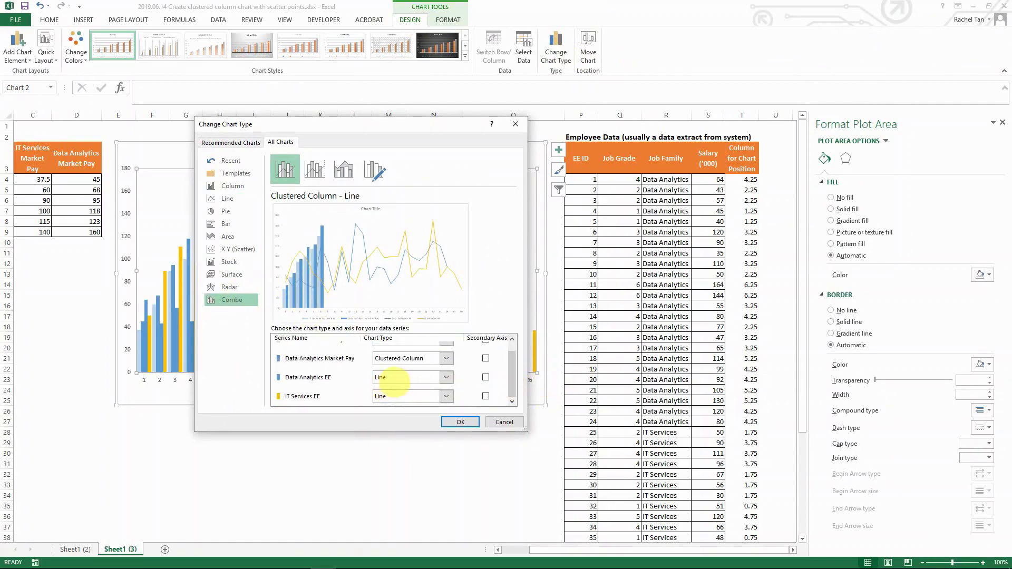
left_click(396, 378)
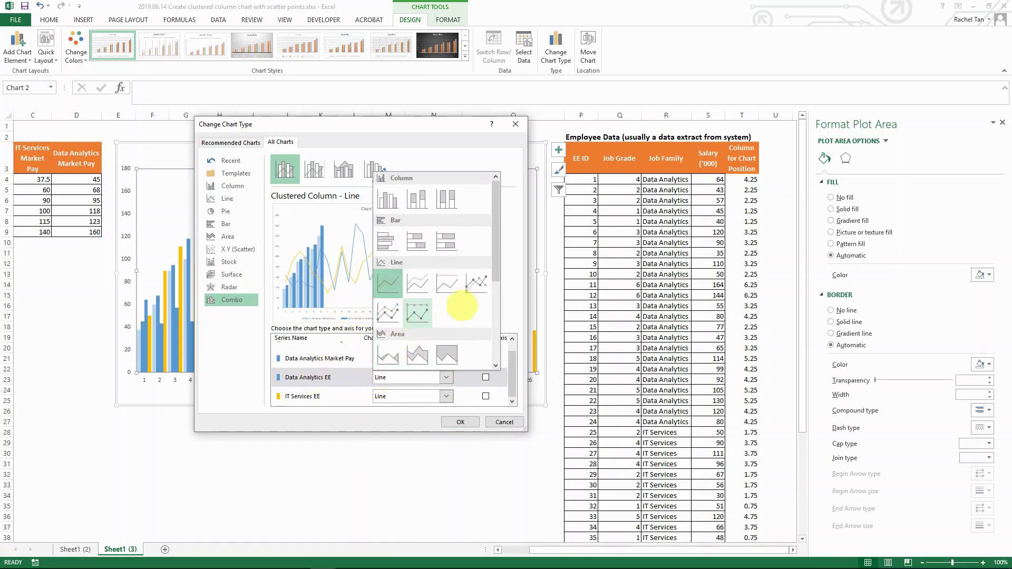
scroll(492, 289, "down", 2)
left_click(388, 344)
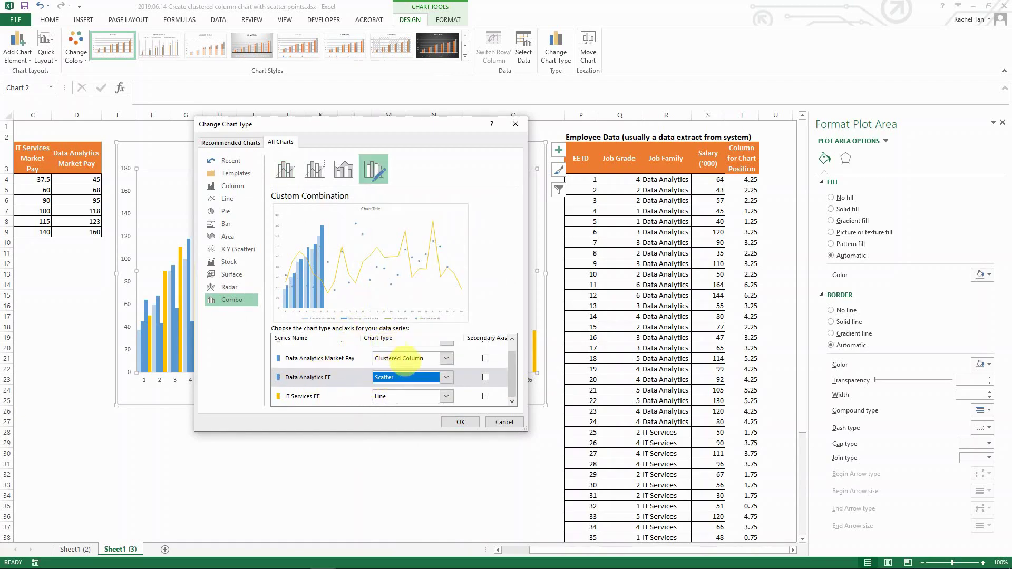
- Set the IT Services EE series to Scatter and apply the custom combination to the chart
left_click(446, 396)
scroll(492, 329, "down", 2)
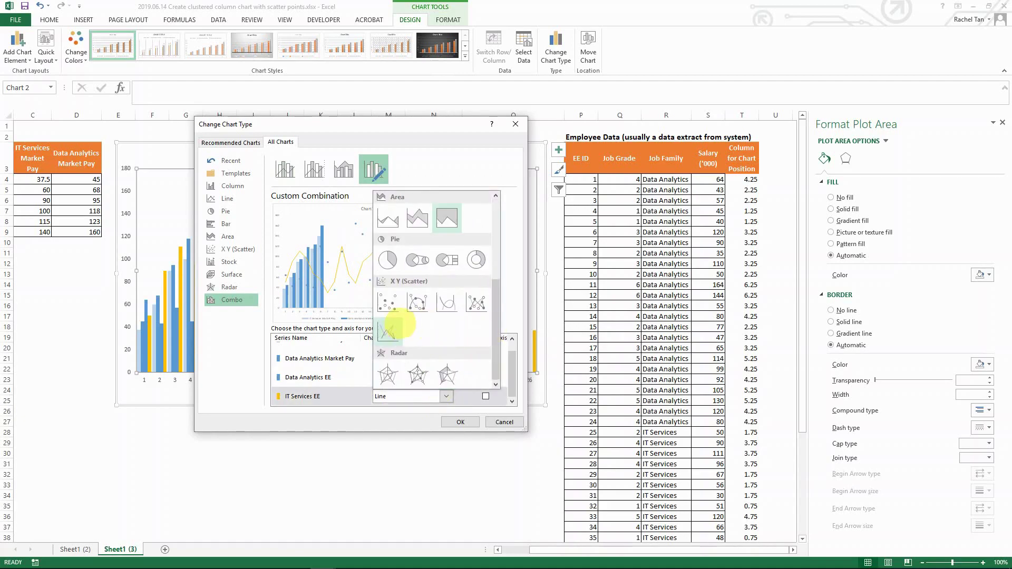
left_click(384, 334)
left_click(460, 421)
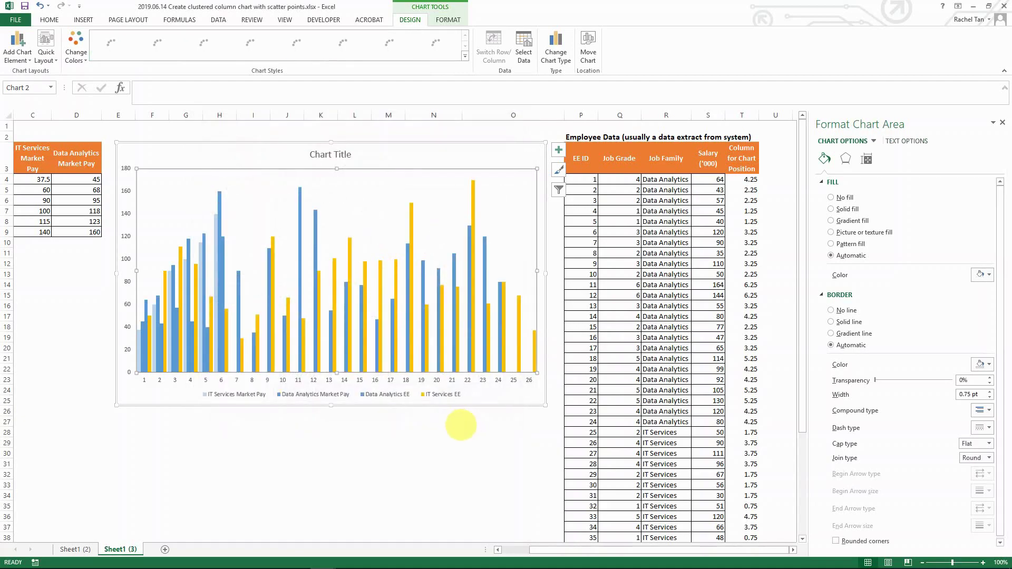
left_click(462, 422)
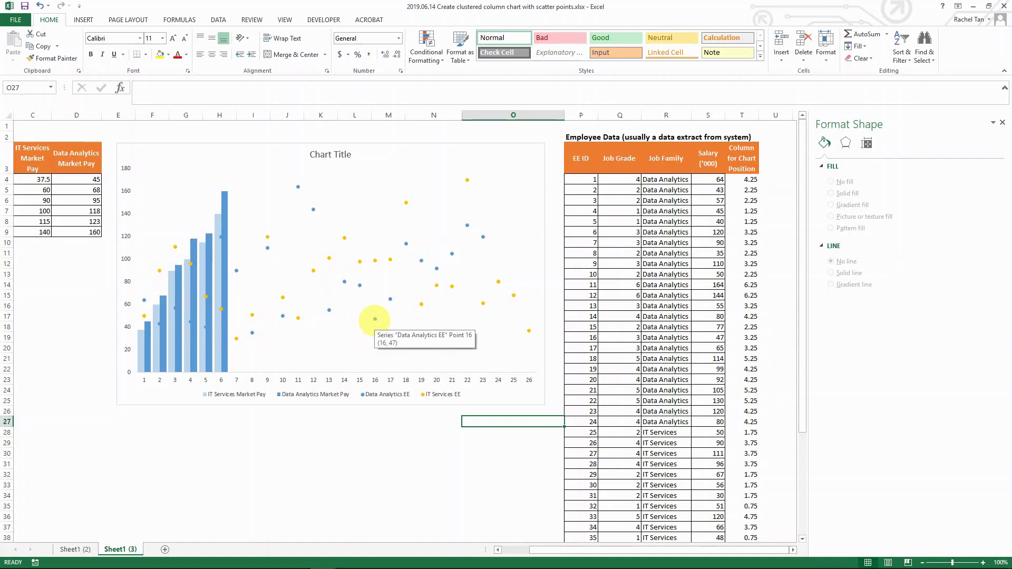
- Set the X values of the Data Analytics EE series to the chart position column in T4:T27
right_click(375, 320)
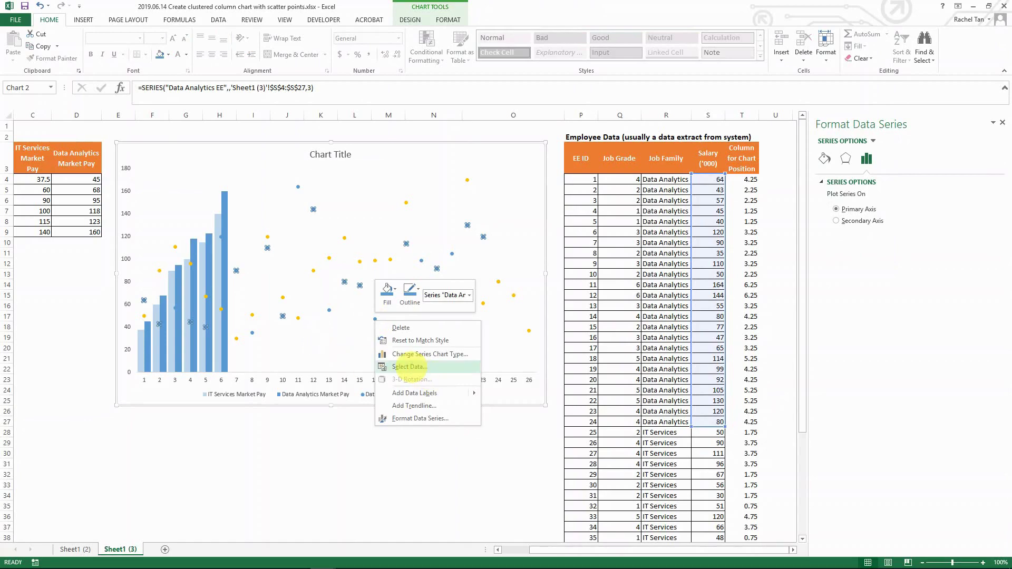
left_click(409, 366)
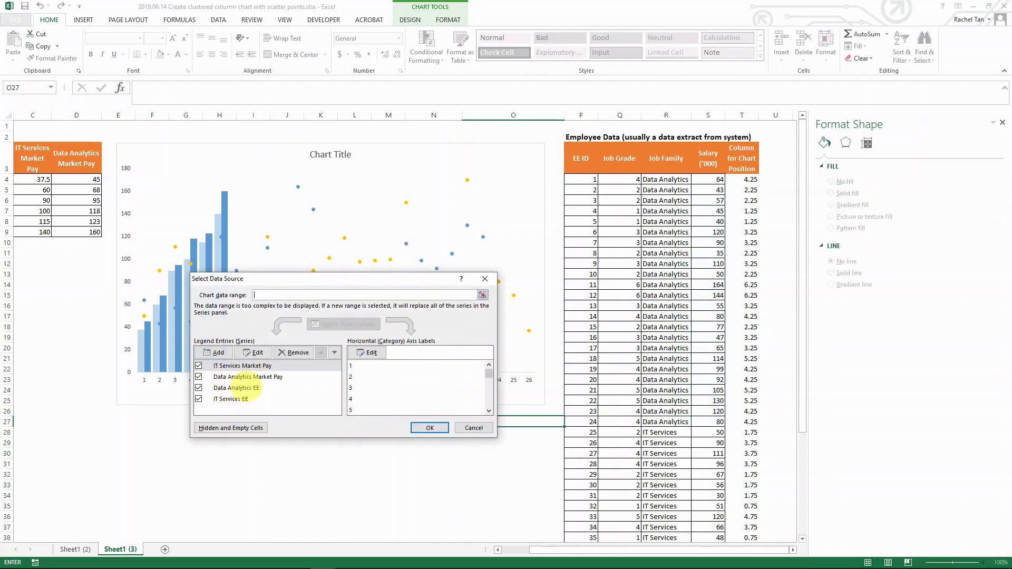
left_click(245, 389)
left_click(255, 352)
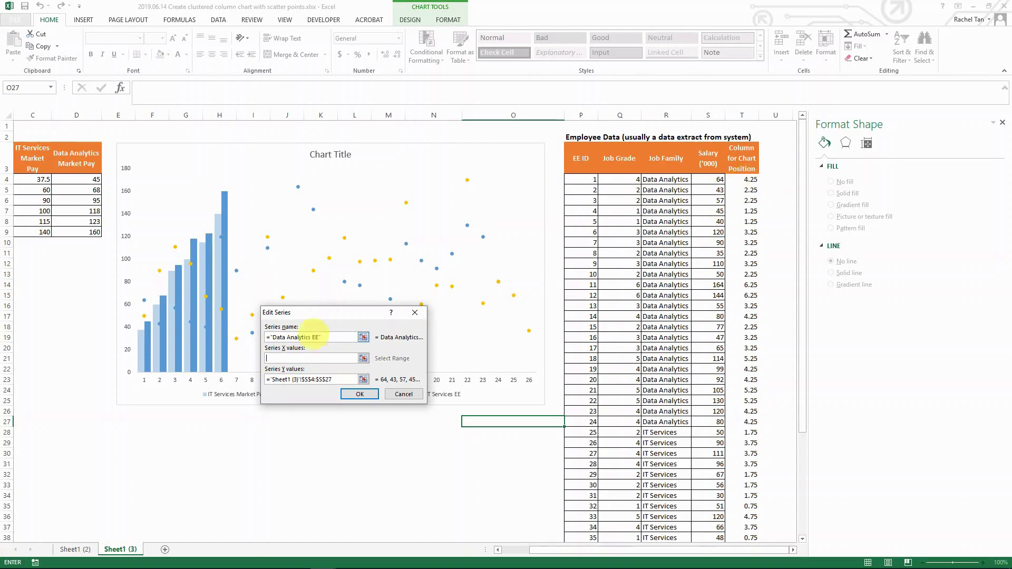
left_click_drag(745, 181, 748, 426)
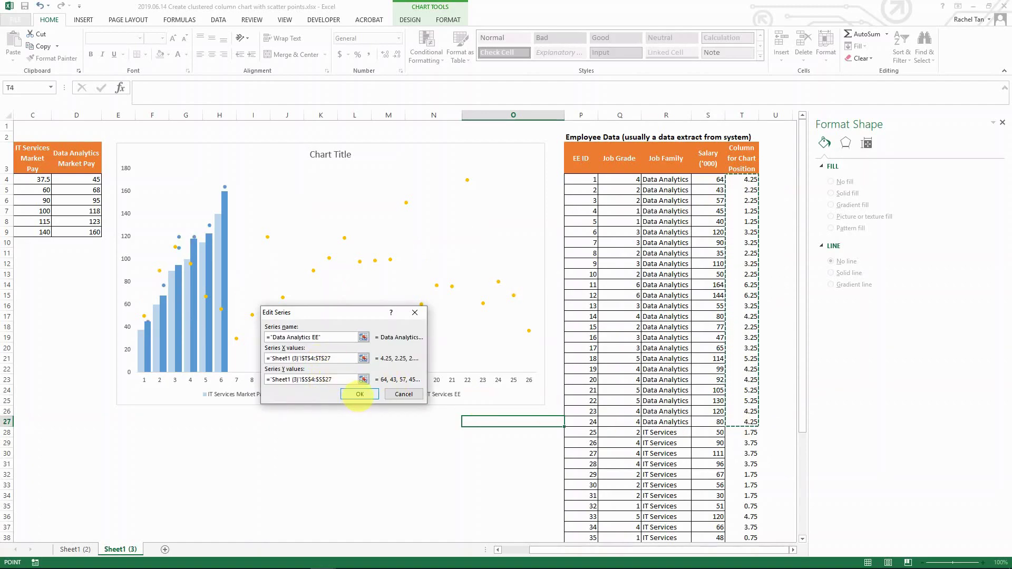
left_click(360, 394)
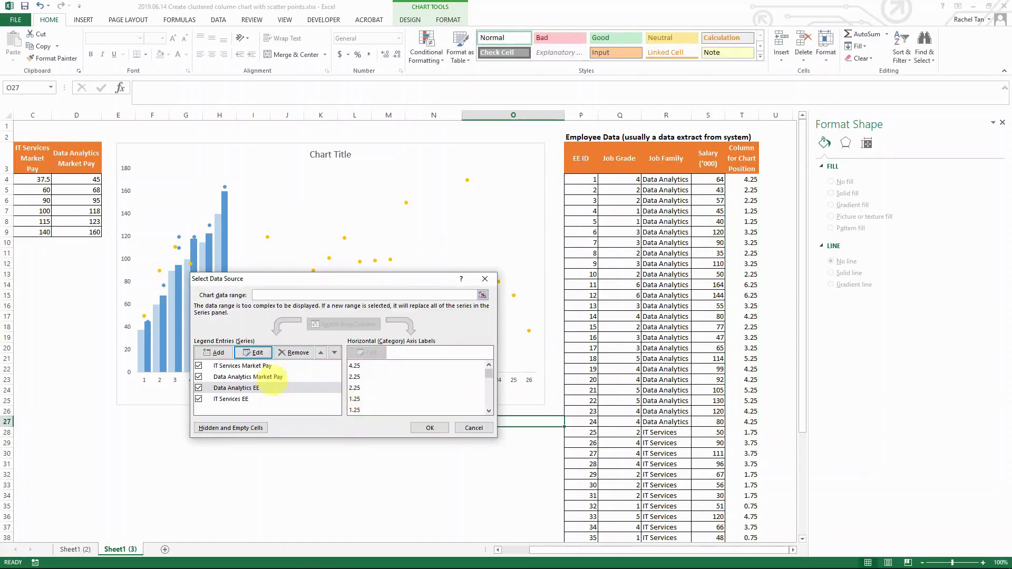
- Set the X values of the IT Services EE series to the chart positions in T28:T50 and accept the data source changes
left_click(230, 399)
left_click(256, 353)
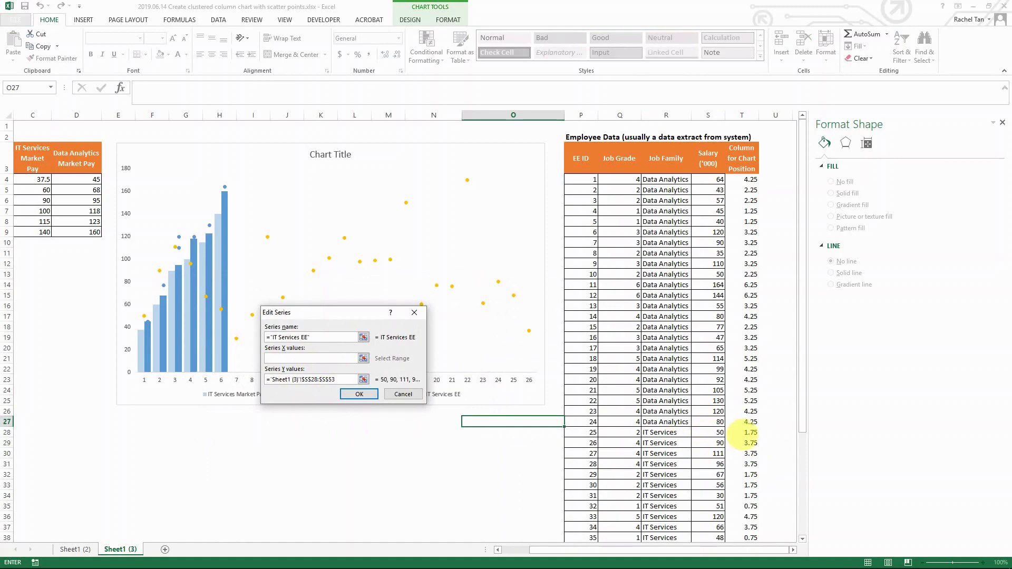
left_click_drag(746, 433, 737, 538)
left_click(359, 394)
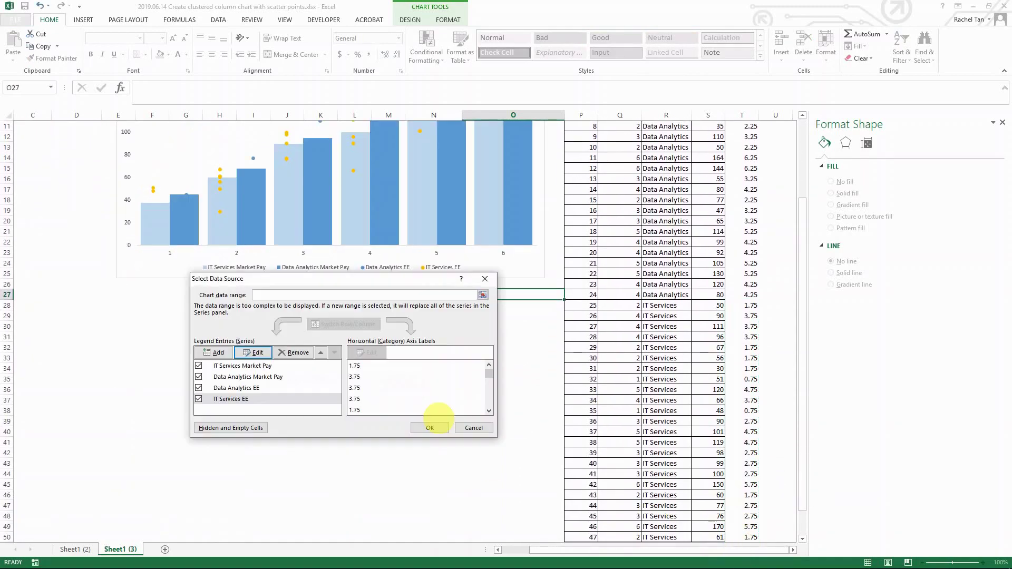
left_click(430, 428)
scroll(443, 440, "up", 3)
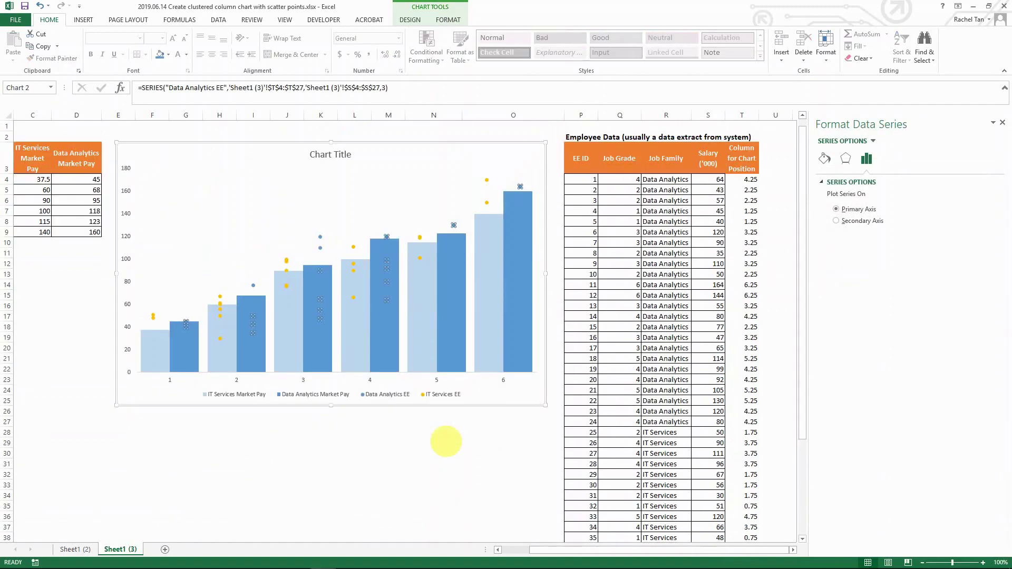
left_click(485, 442)
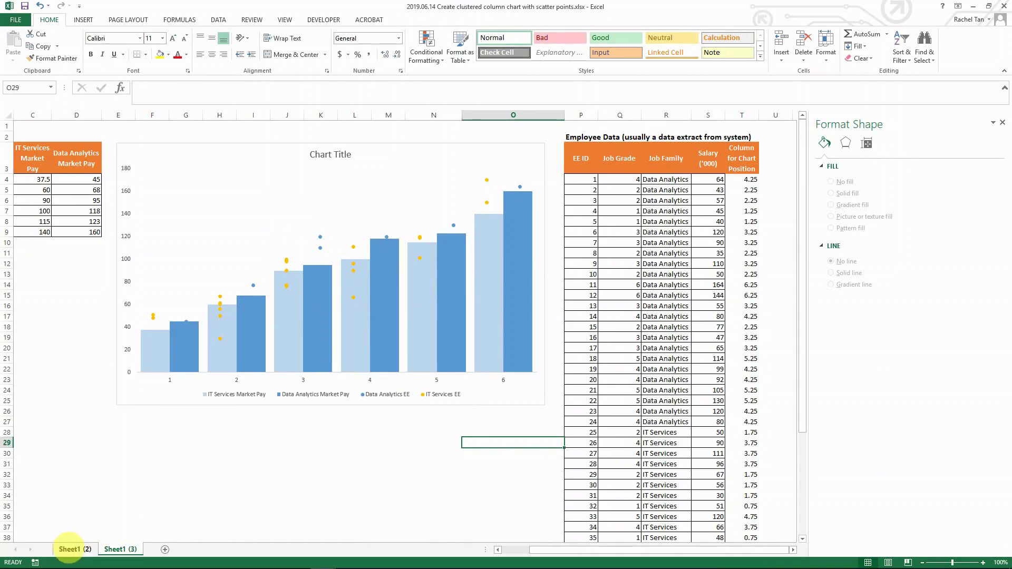
- Check the reference chart on Sheet1 (2), then on Sheet1 (3) set the IT Services EE series to built-in markers of size 9
left_click(74, 550)
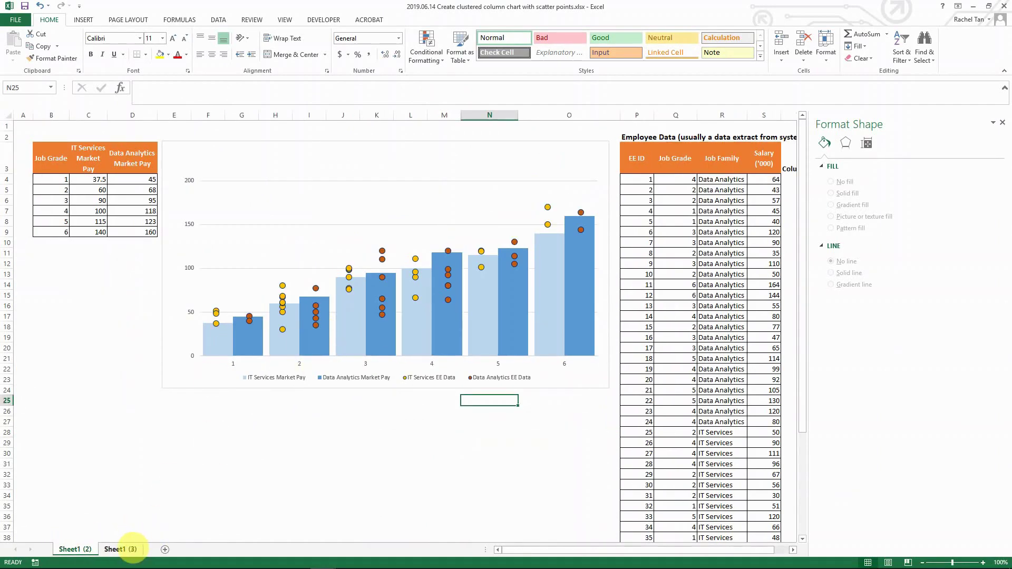
left_click(126, 550)
right_click(353, 298)
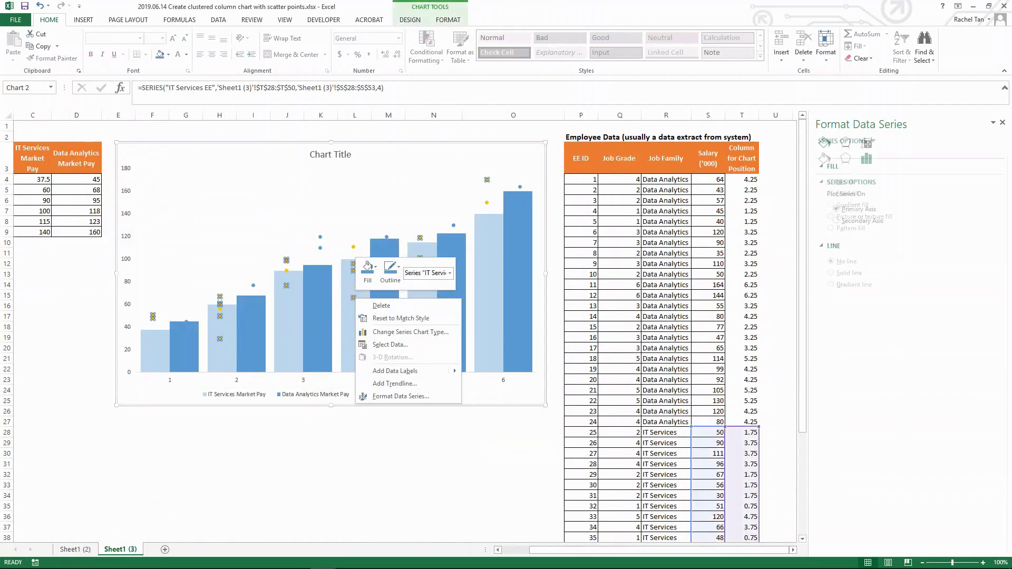
left_click(379, 394)
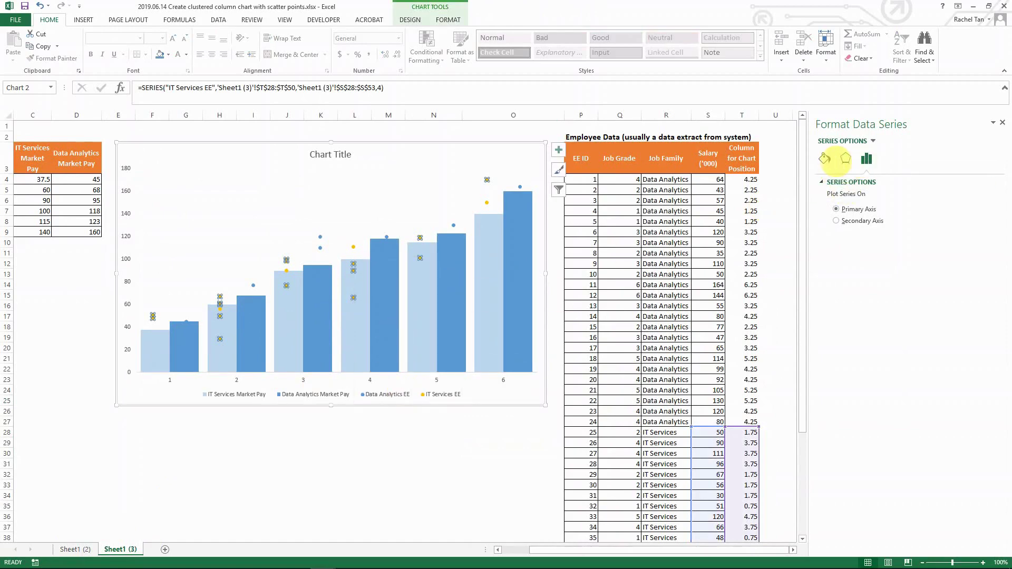
left_click(825, 158)
left_click(870, 183)
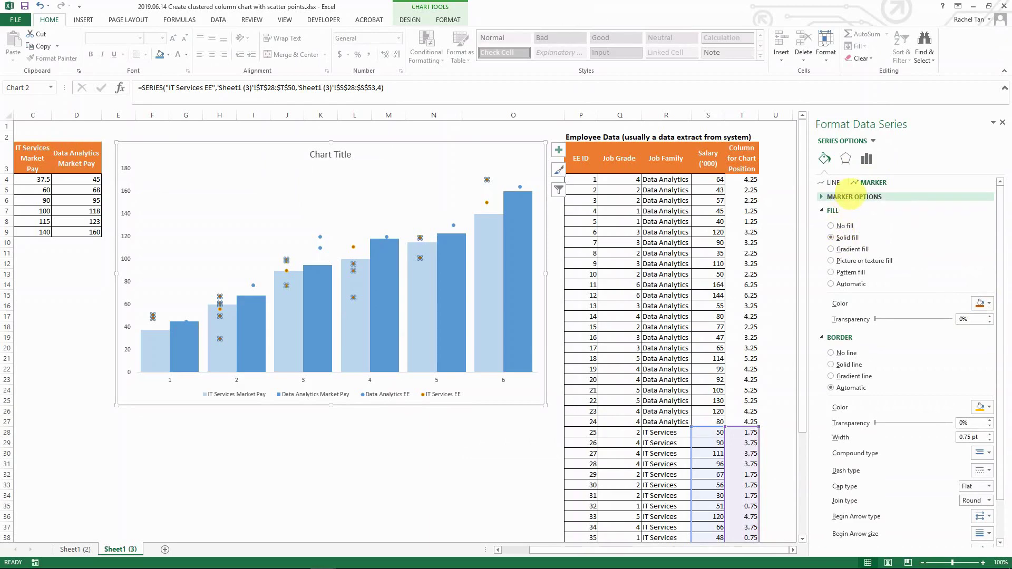
left_click(850, 196)
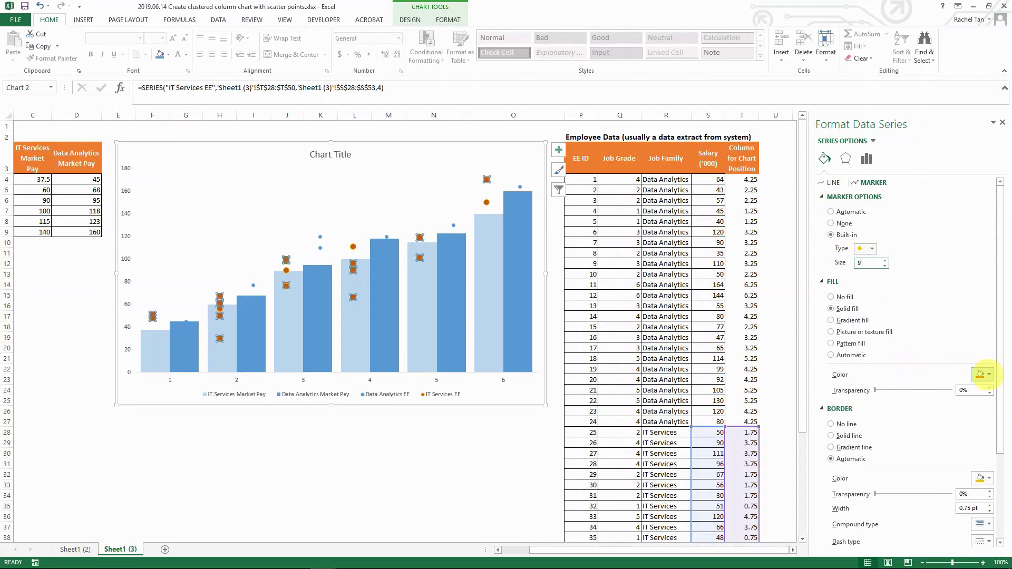
- Give the IT Services EE markers an orange fill and a solid line border
left_click(983, 376)
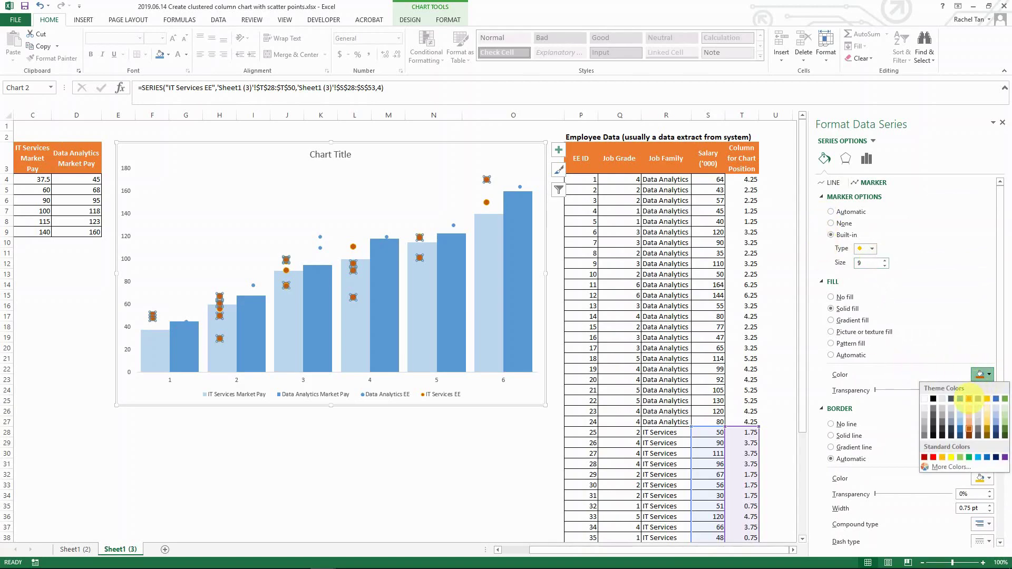
left_click(969, 400)
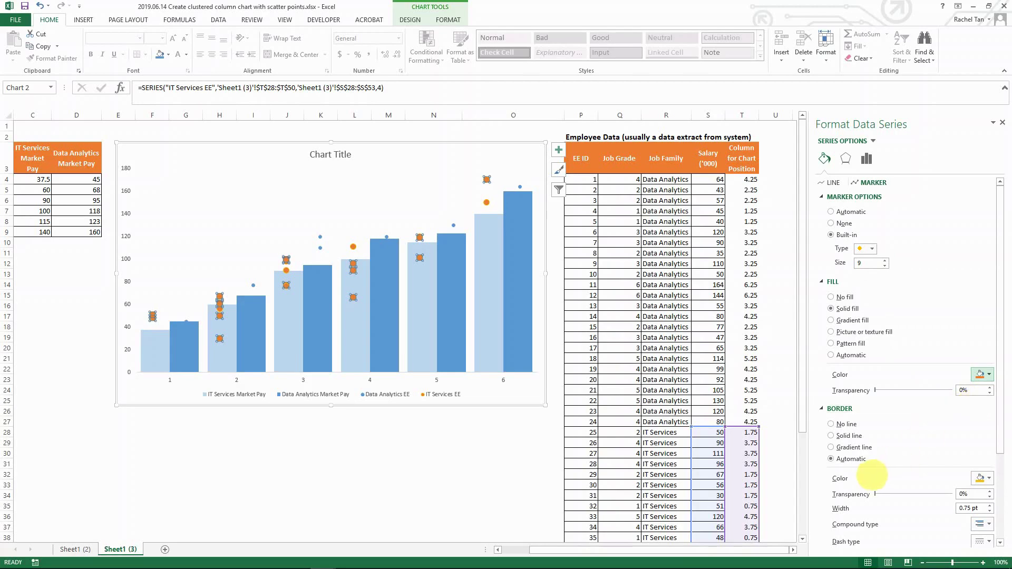
left_click(849, 437)
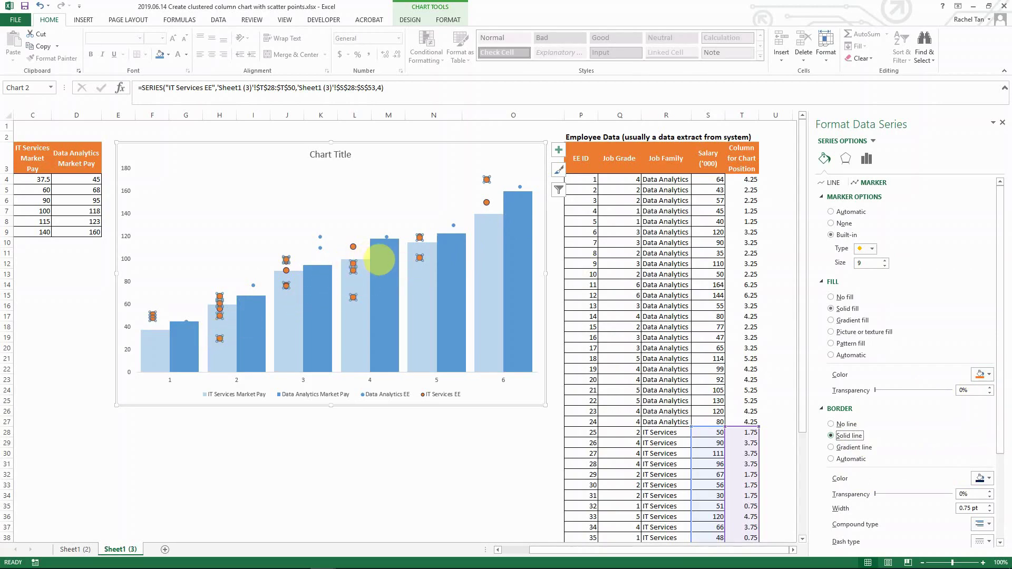
- Set the Data Analytics EE series to built-in markers of size 9
left_click(387, 237)
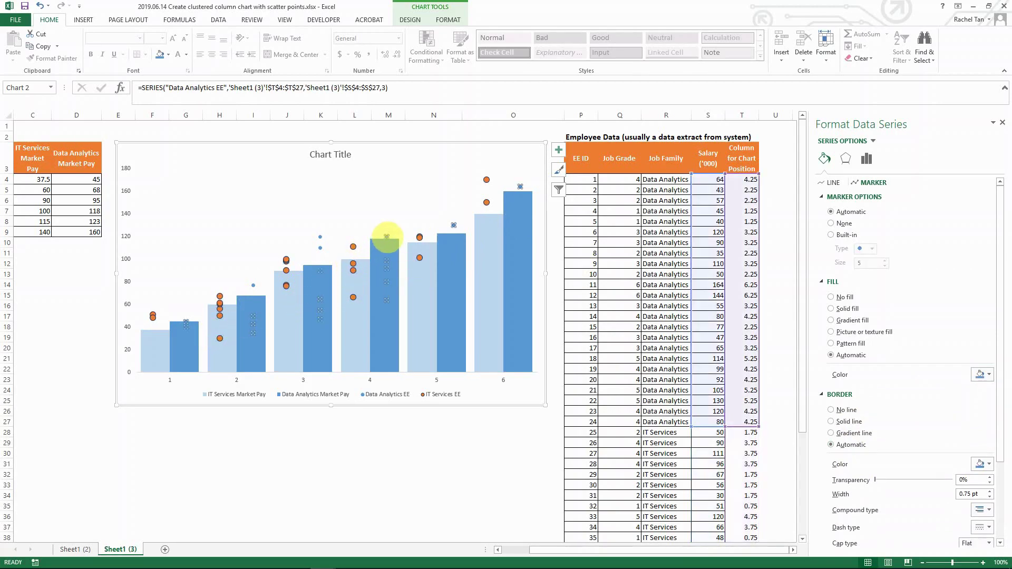
right_click(388, 236)
left_click(453, 343)
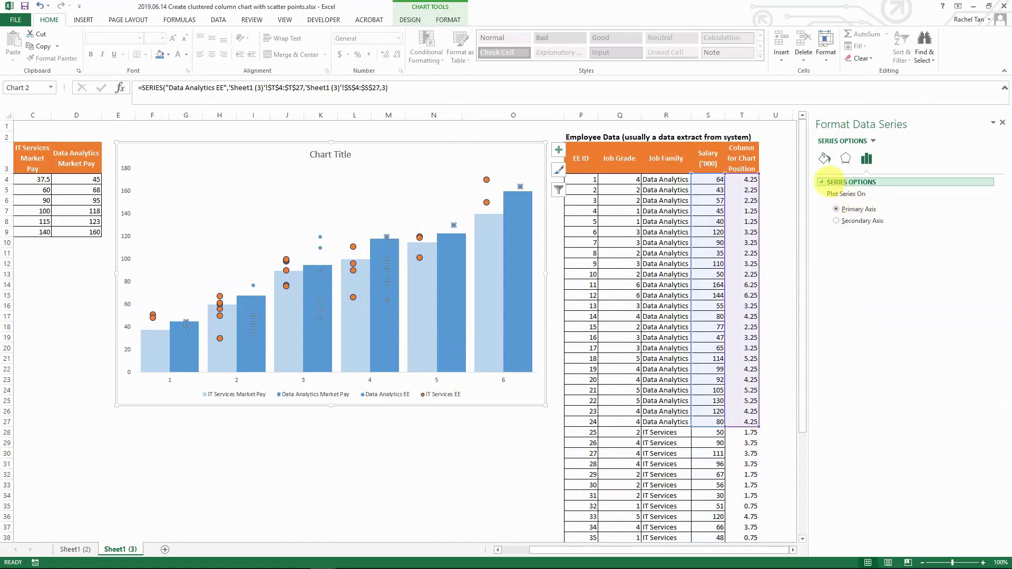
left_click(825, 158)
left_click(833, 182)
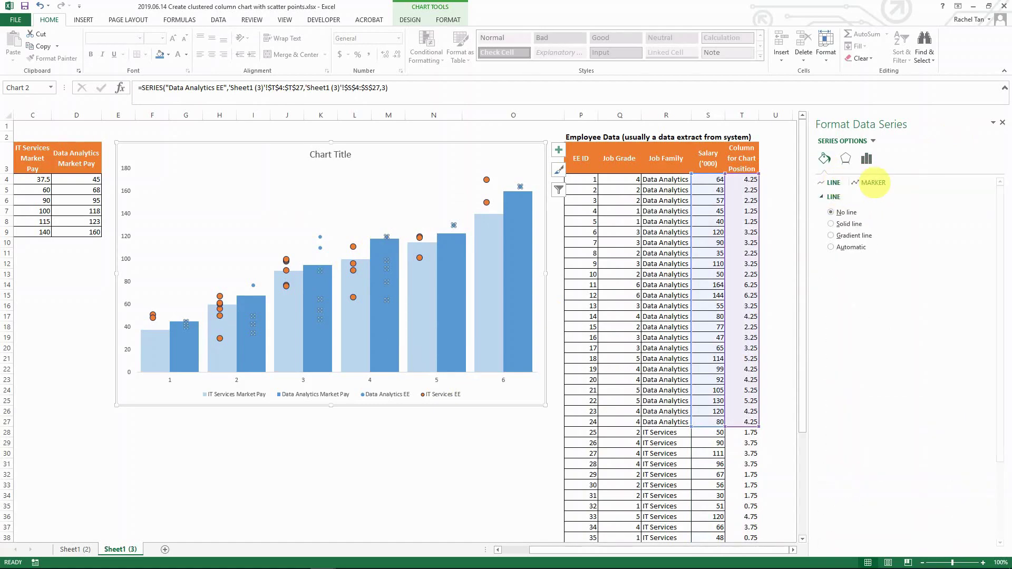
left_click(873, 183)
left_click(854, 197)
left_click(833, 235)
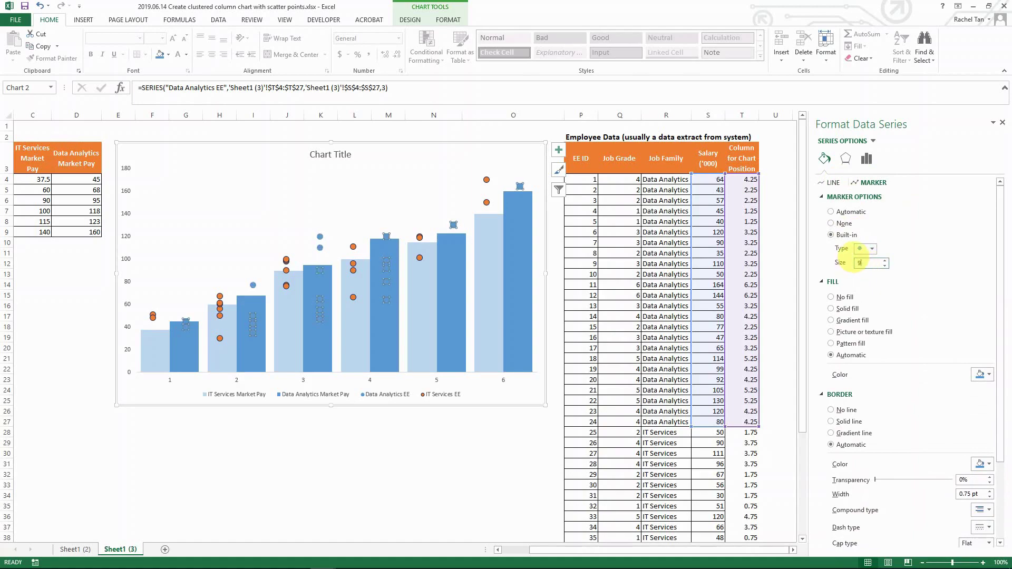
- Give the Data Analytics EE markers a solid gold fill and a solid line border
left_click(832, 309)
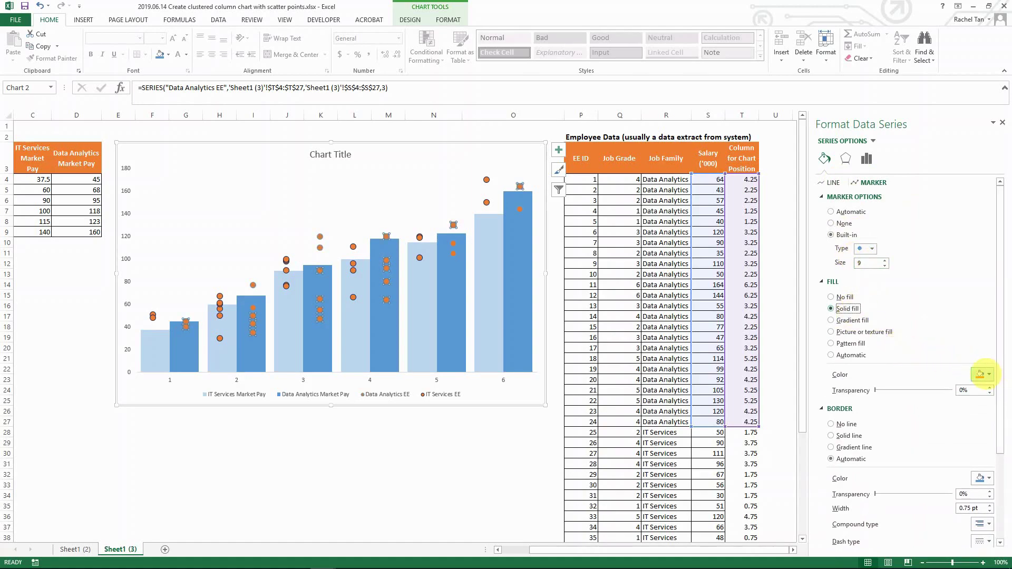
left_click(982, 375)
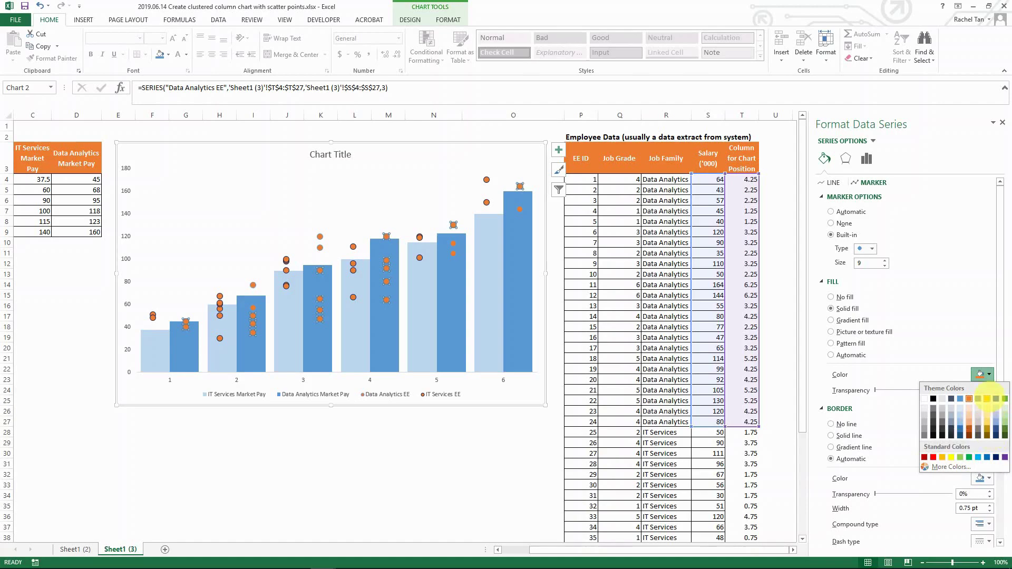
left_click(986, 399)
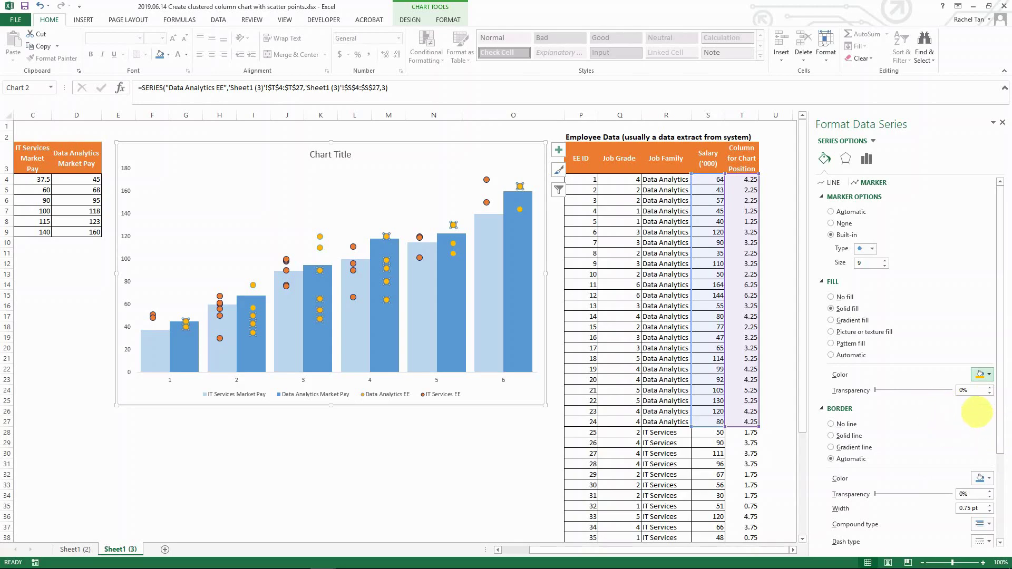
left_click(984, 478)
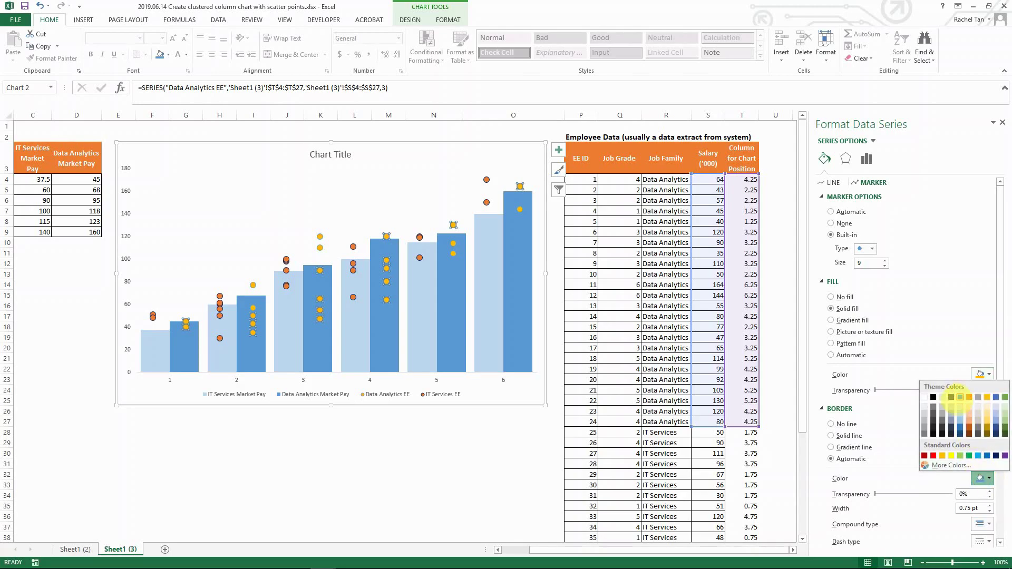
left_click(847, 436)
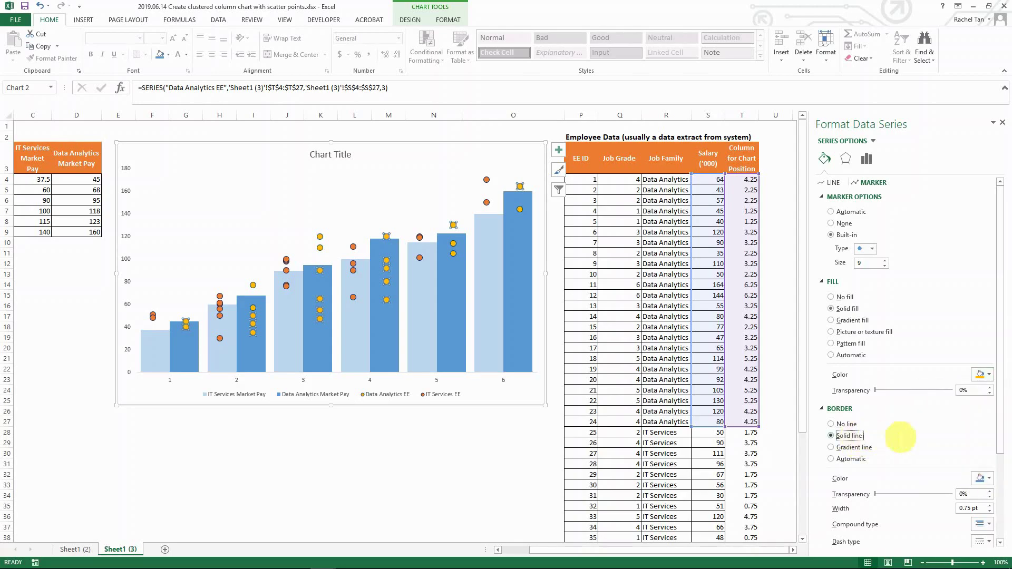
- Compare the formatted chart with the reference chart on Sheet1 (2) and return to Sheet1 (3)
left_click(508, 311)
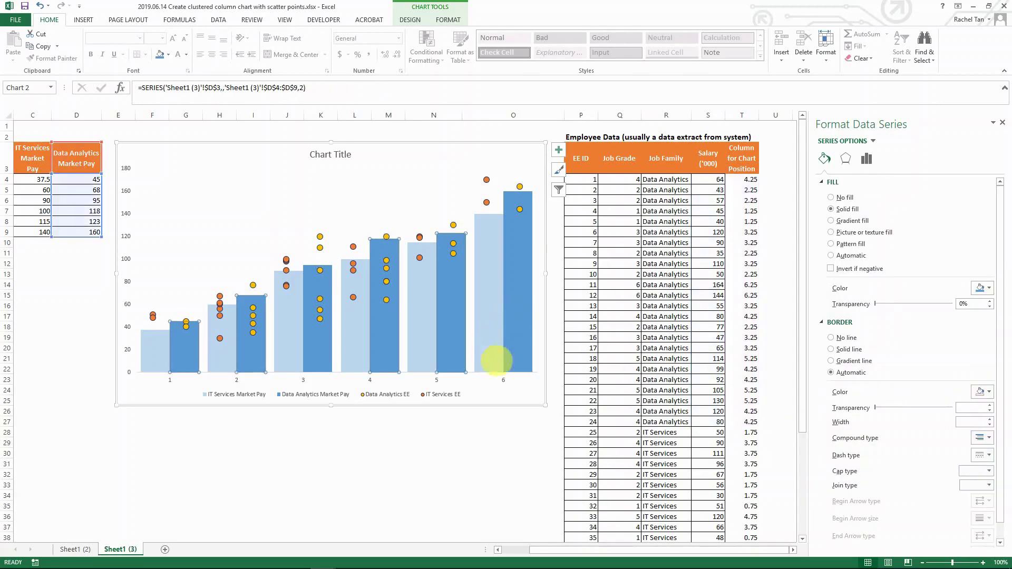
left_click(466, 430)
left_click(475, 402)
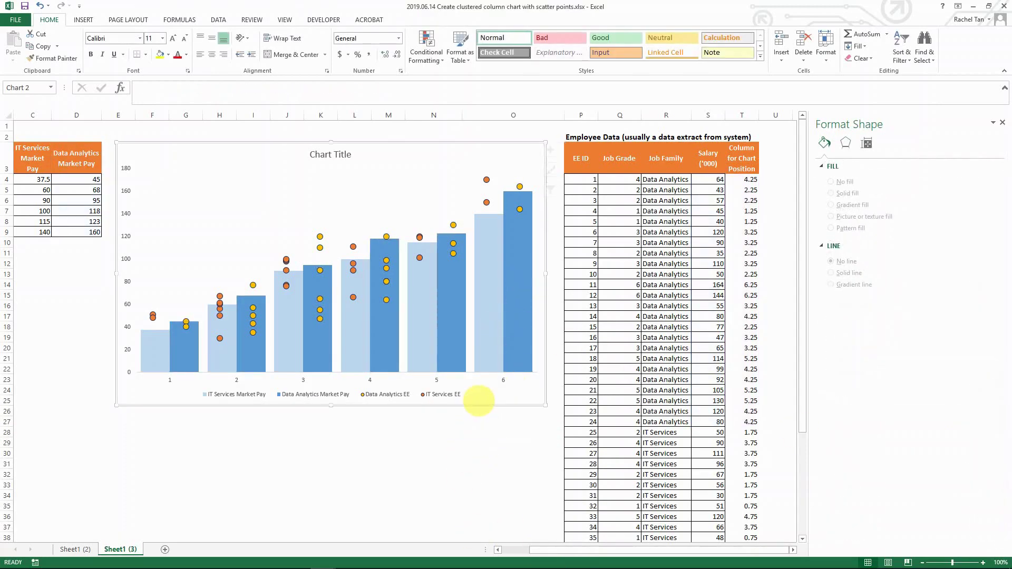
left_click(79, 550)
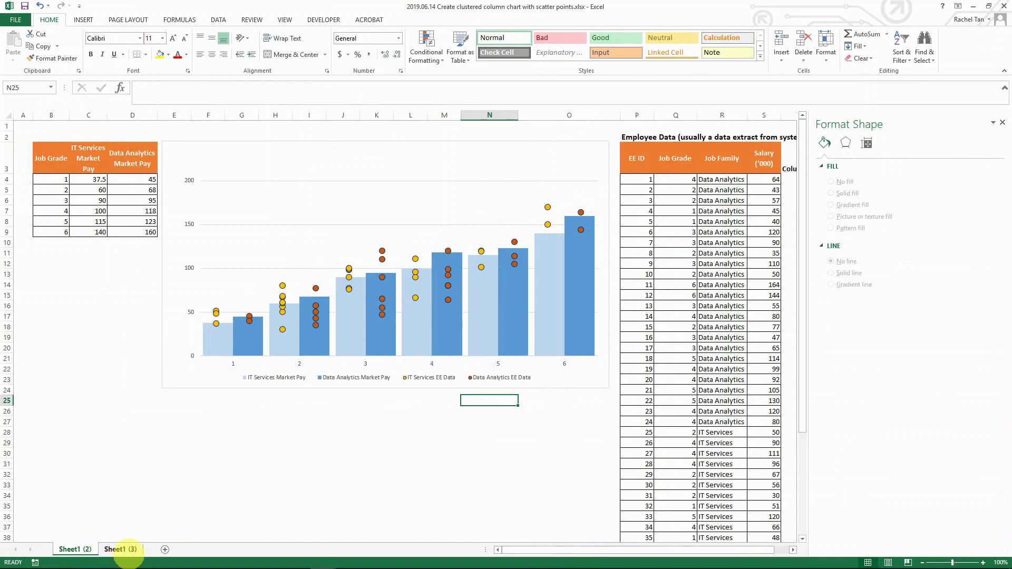
left_click(121, 550)
left_click(120, 549)
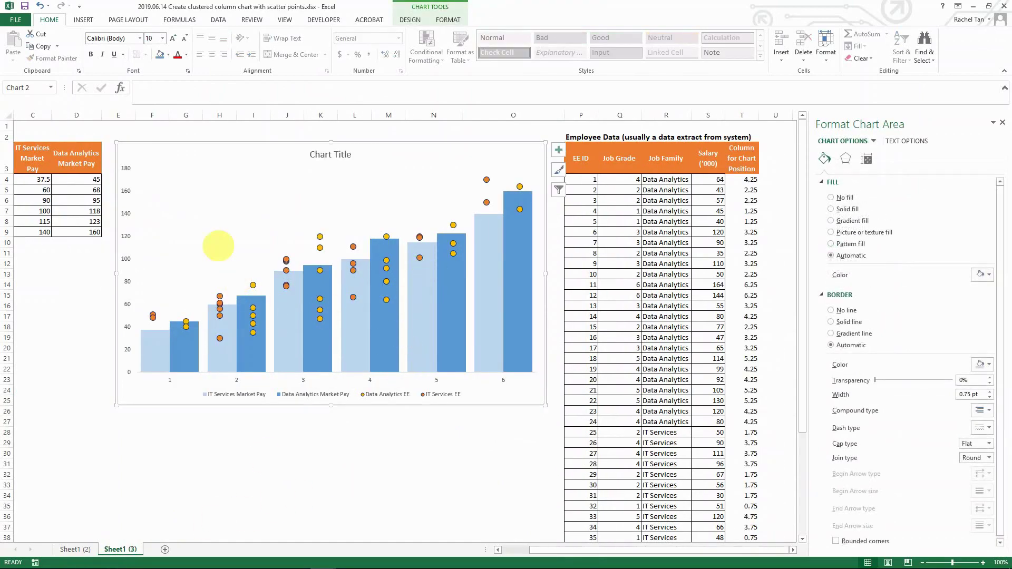
- Replace the chart title placeholder with "Market Pay Competitiveness: IT Services vs Data Analytics"
left_click(349, 155)
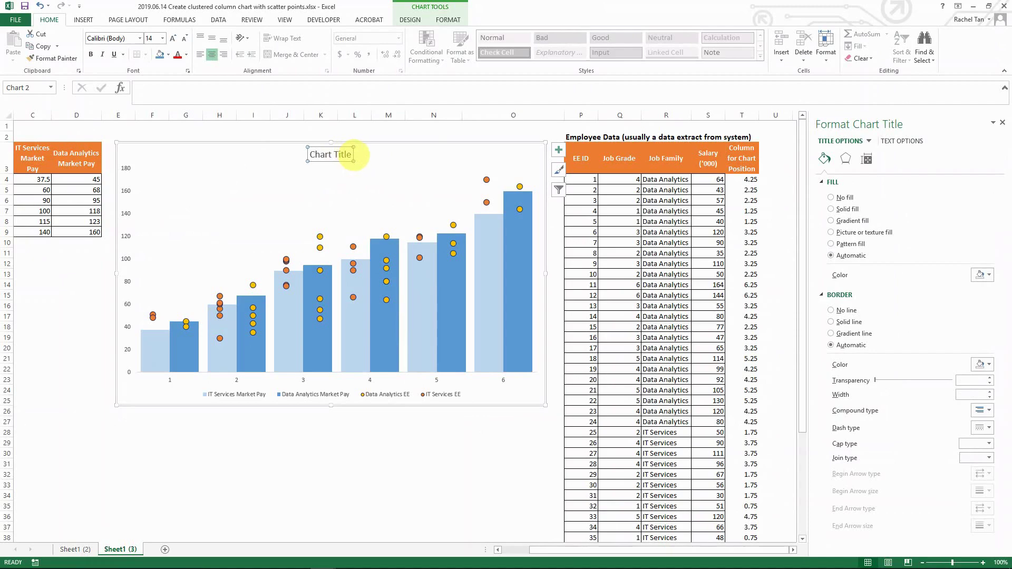
key("shift+End")
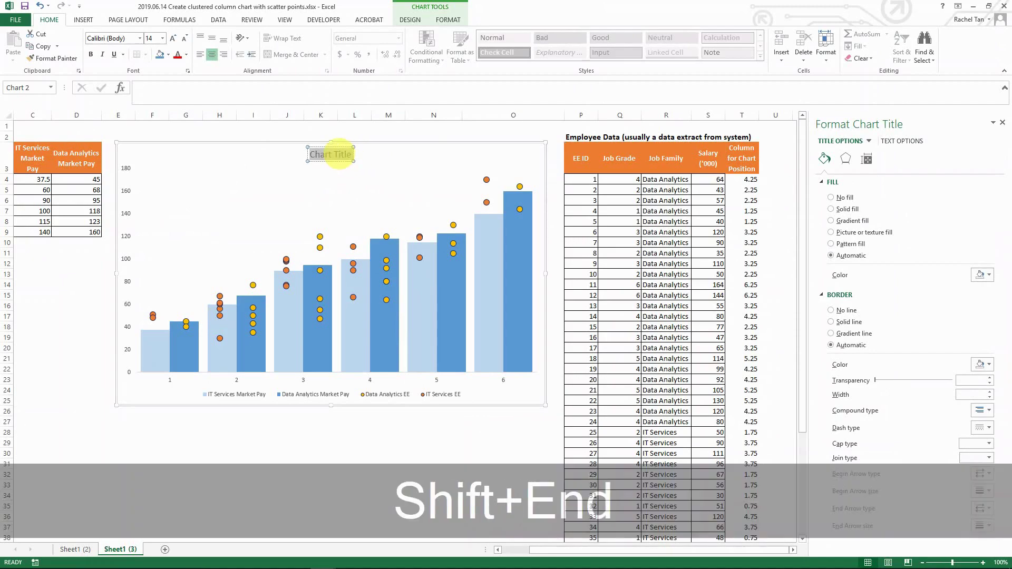
type("Market Pay ")
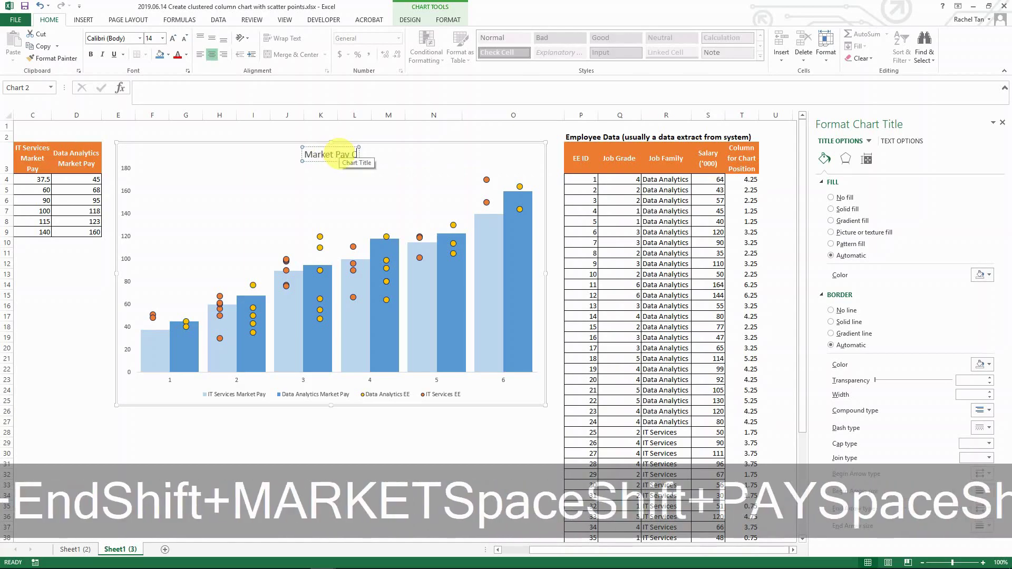
type("Compe")
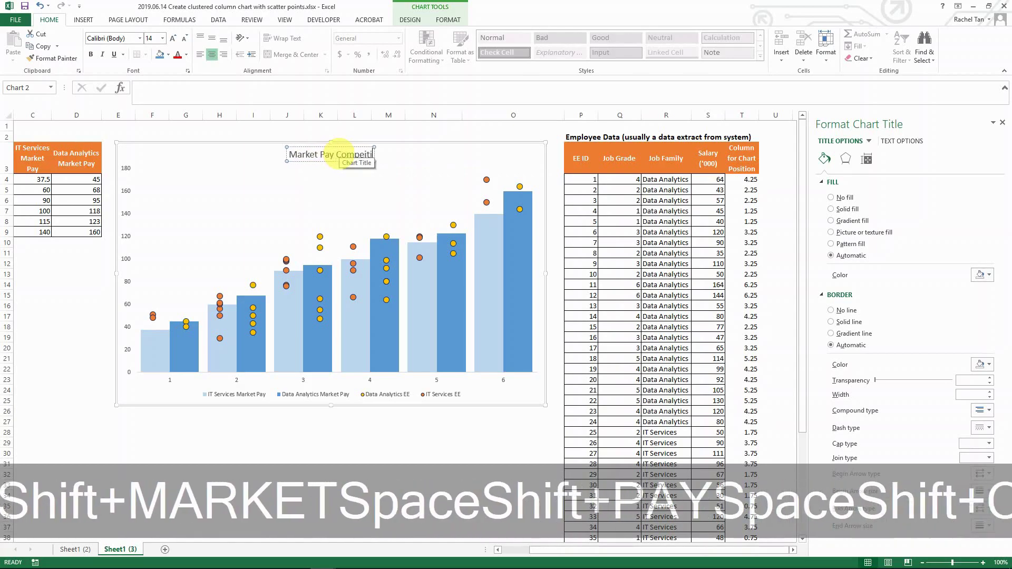
type("titive")
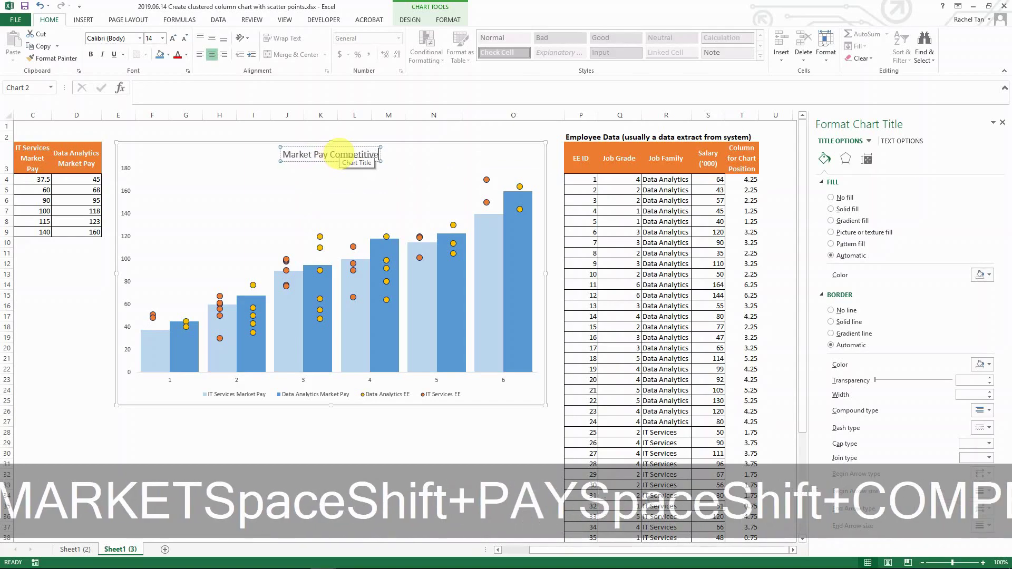
type("ness:")
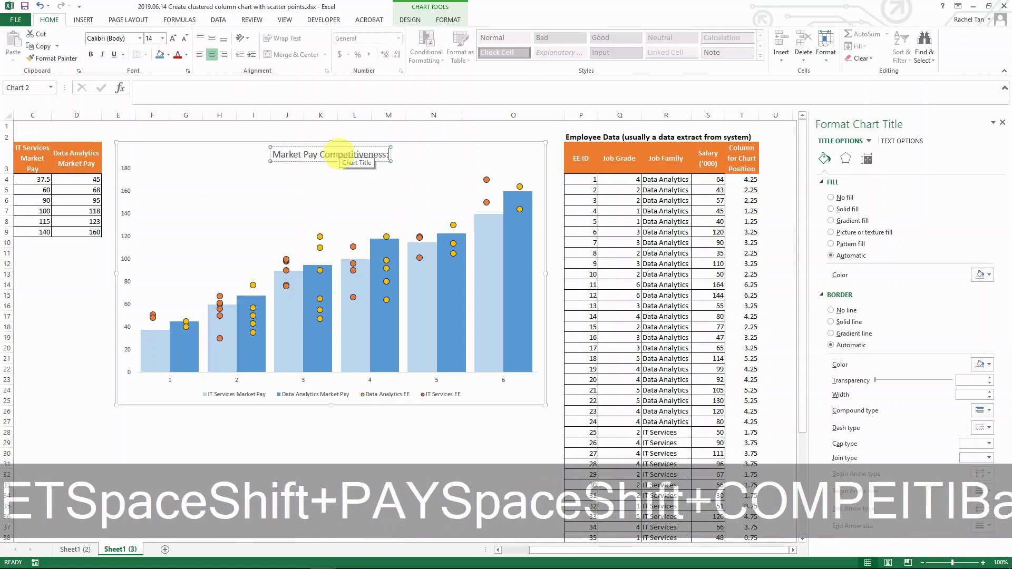
type(" IT")
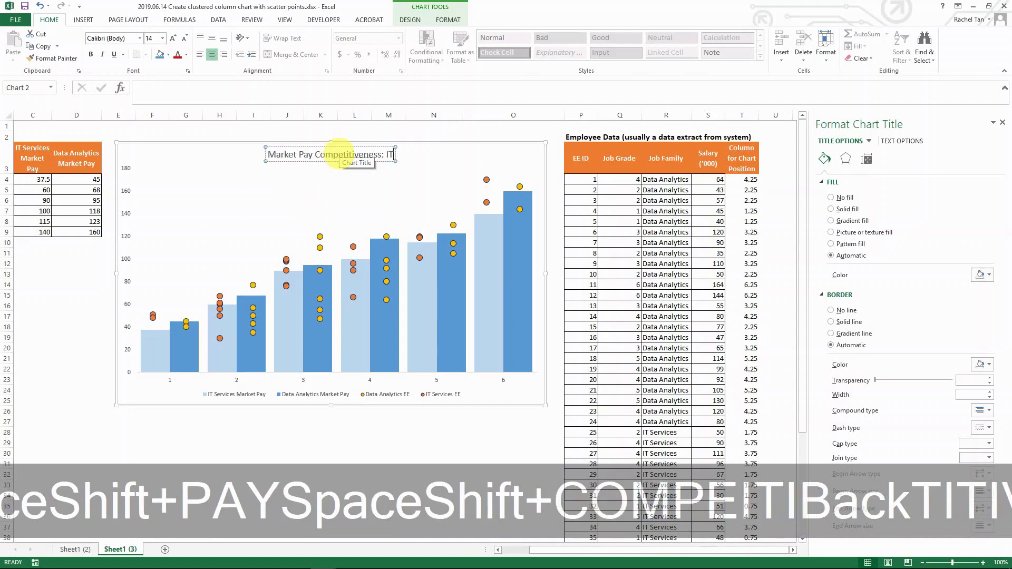
type(" Services")
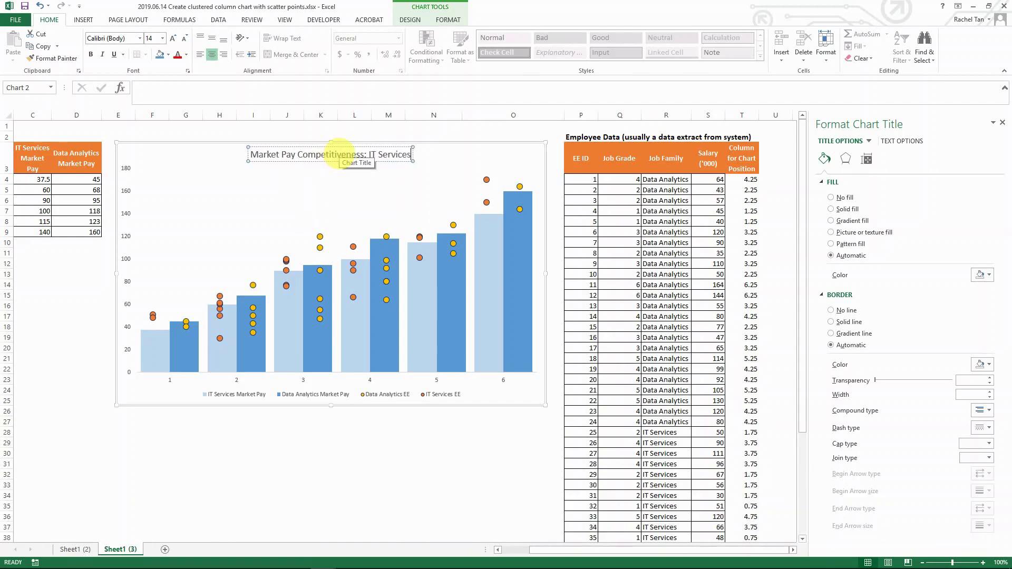
type(" vs E")
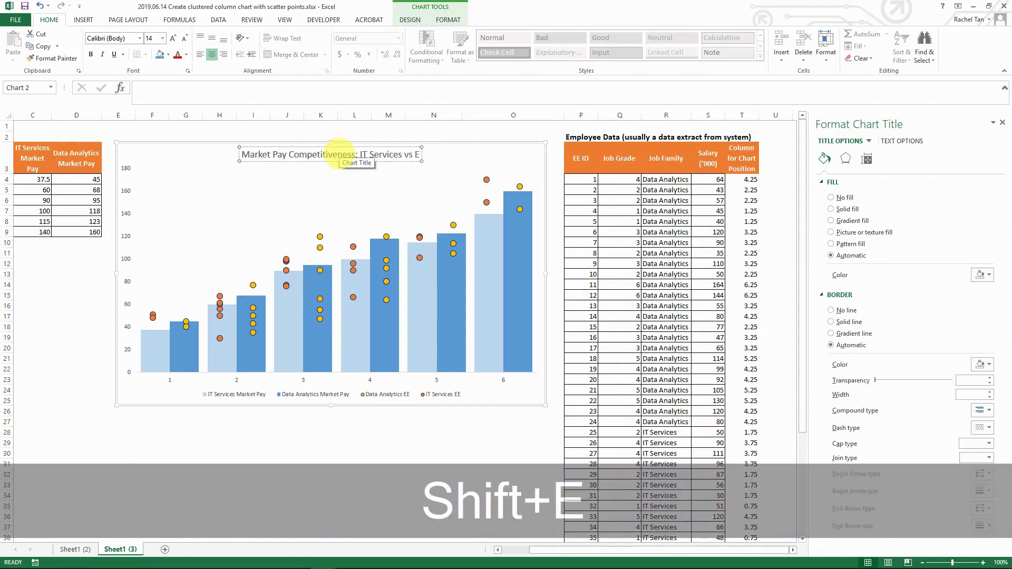
key("BackSpace")
type("Data Analy")
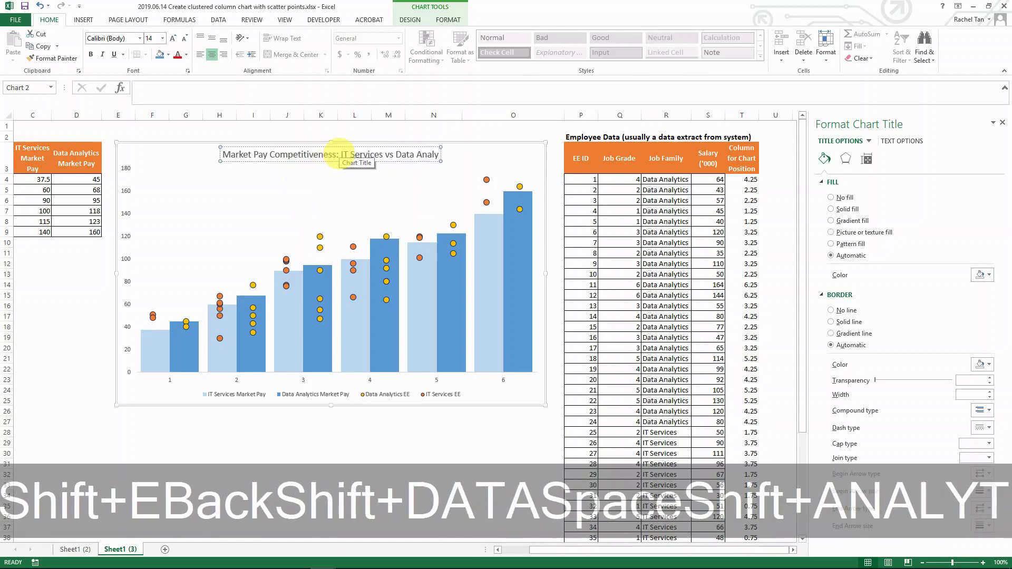
type("tics")
key("BackSpace")
type("cs")
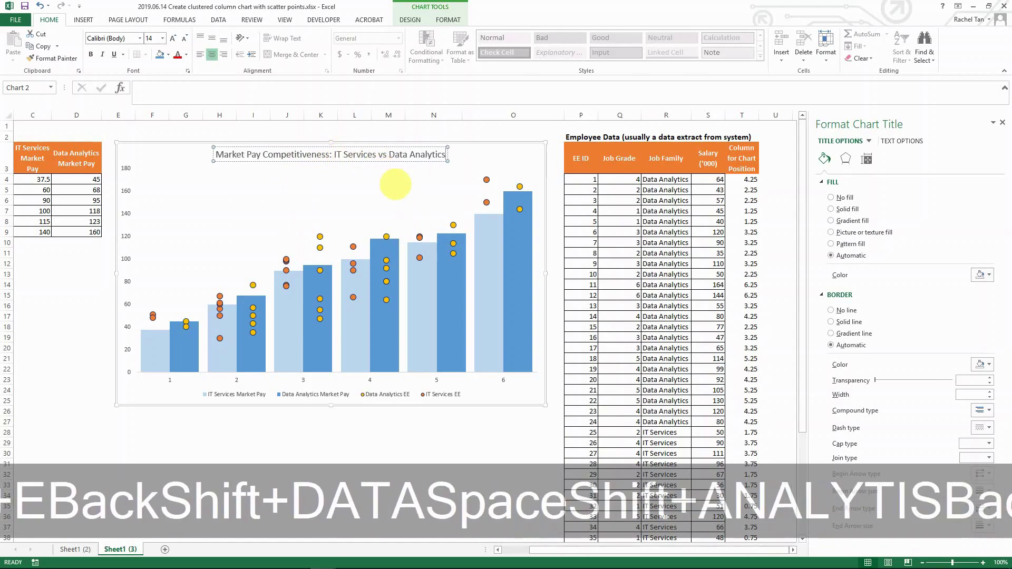
left_click(310, 220)
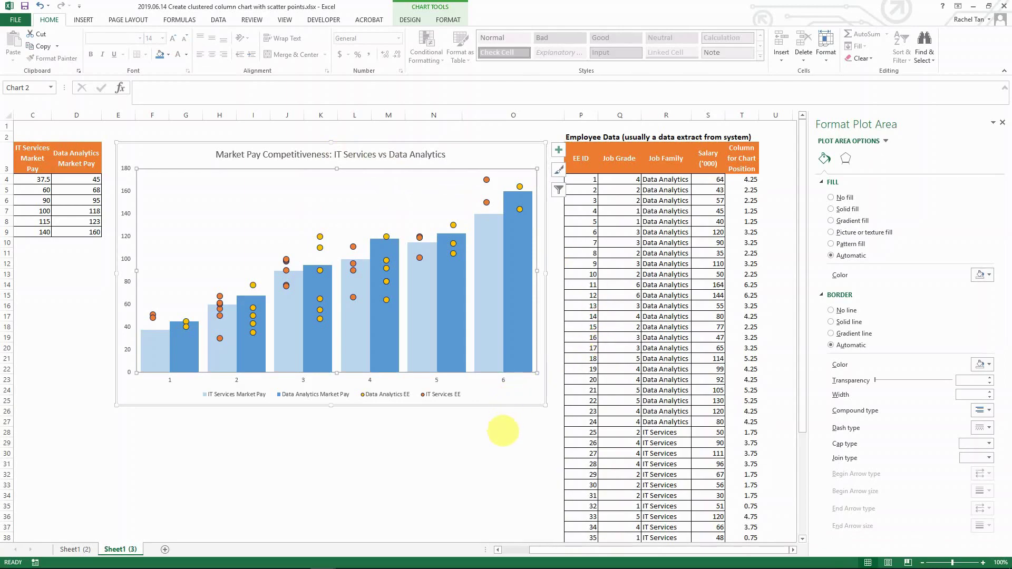
left_click(502, 442)
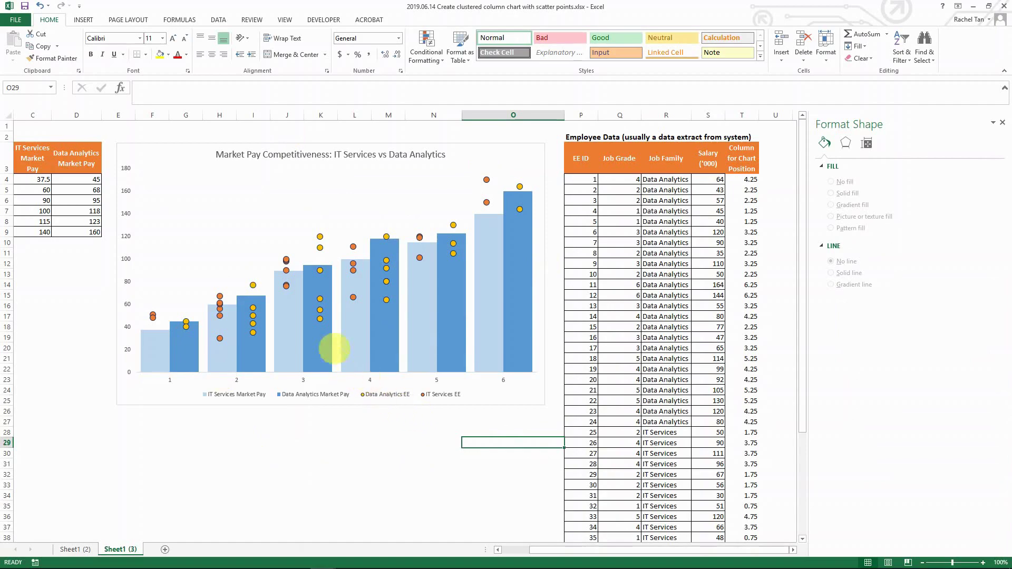
- Examine the finished chart on Sheet1 (3), comparing employee salary points with the market pay columns of each job grade and family
mouse_move(527, 305)
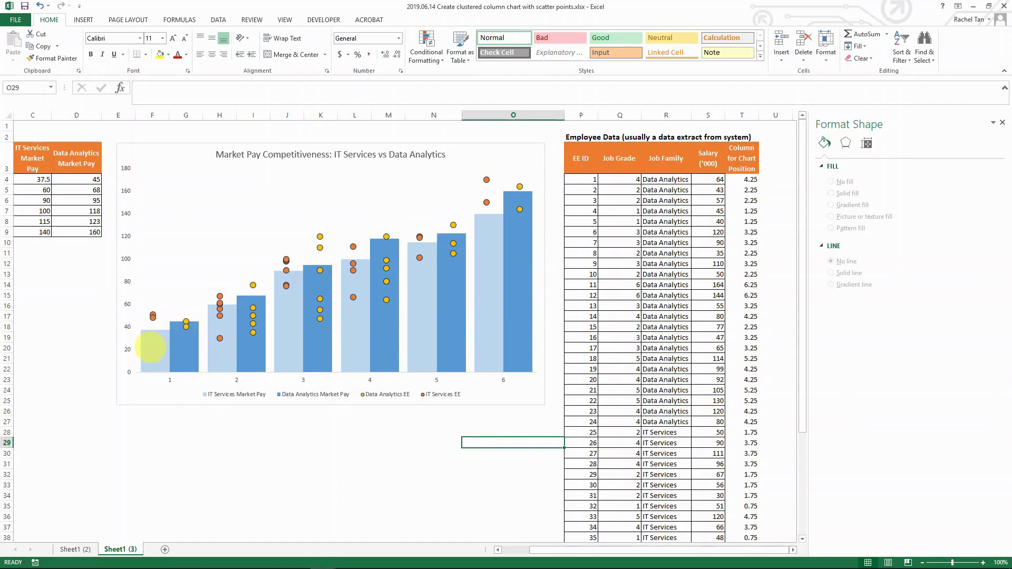
mouse_move(151, 348)
mouse_move(182, 358)
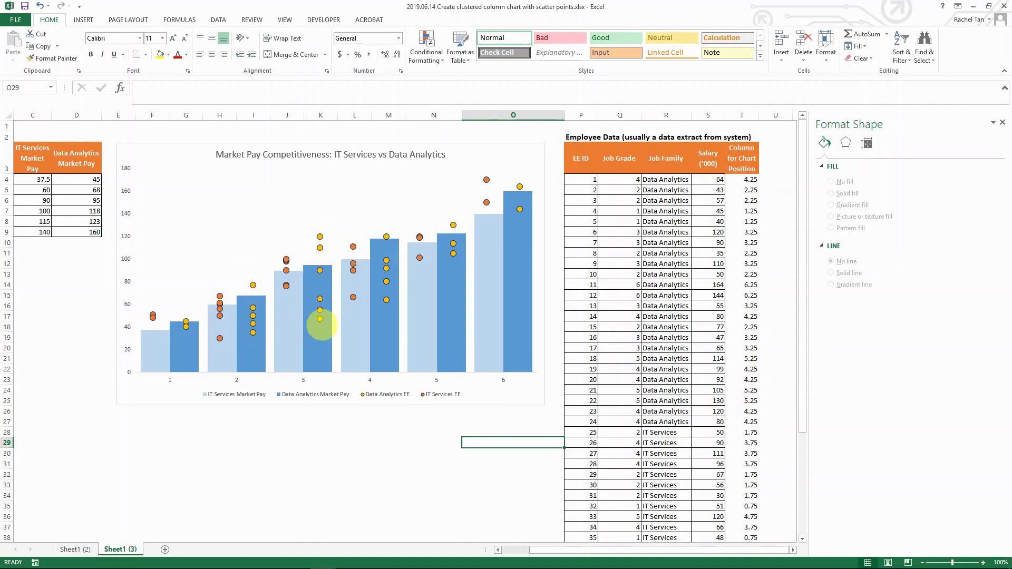
mouse_move(320, 319)
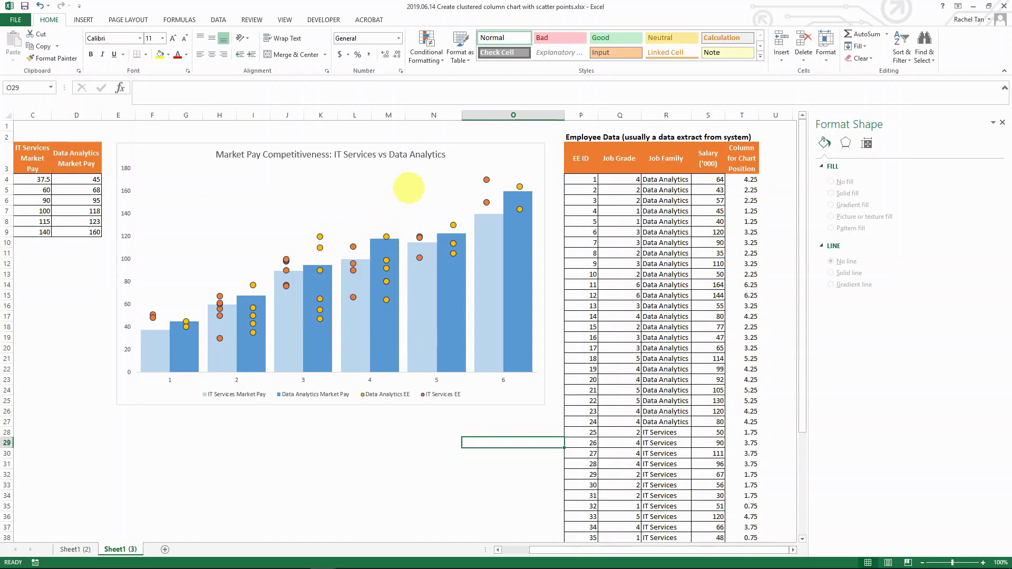
mouse_move(350, 274)
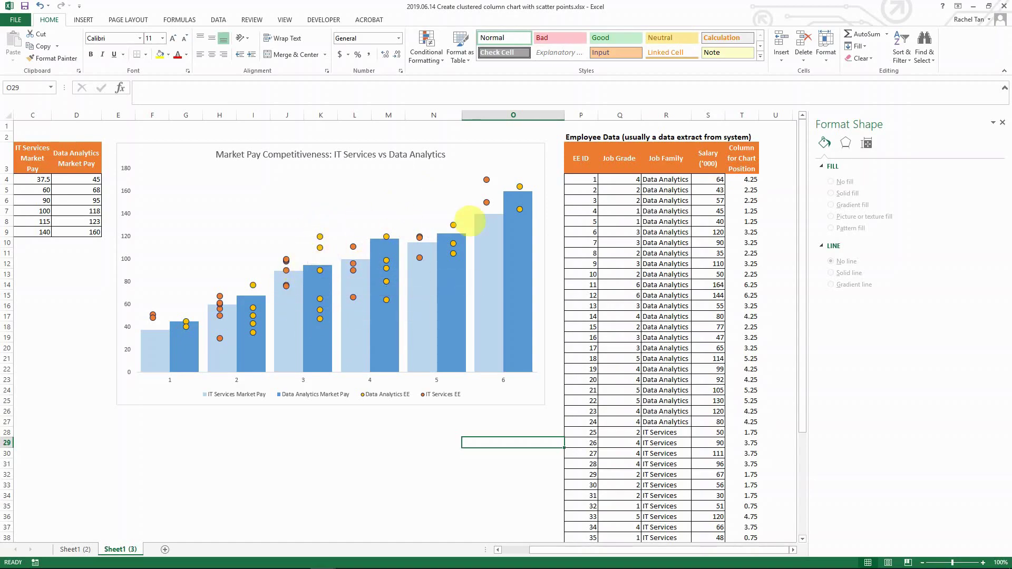
mouse_move(453, 244)
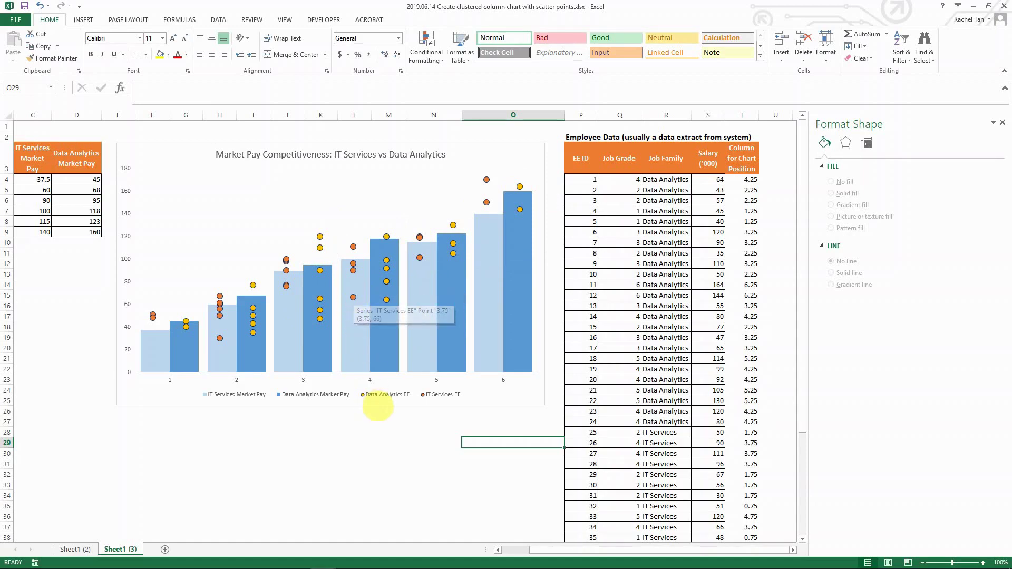
left_click(503, 402)
left_click(522, 412)
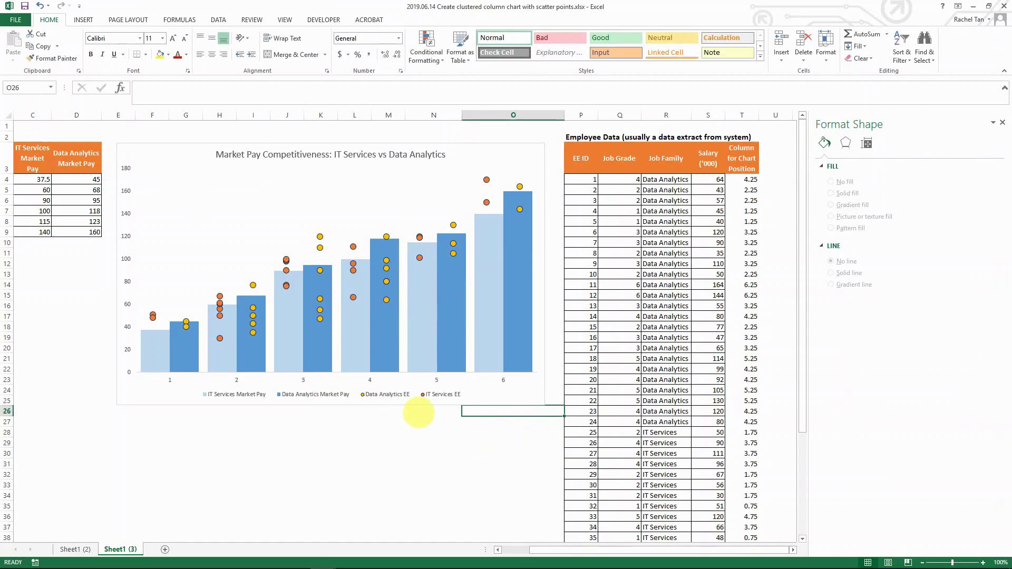
left_click(422, 406)
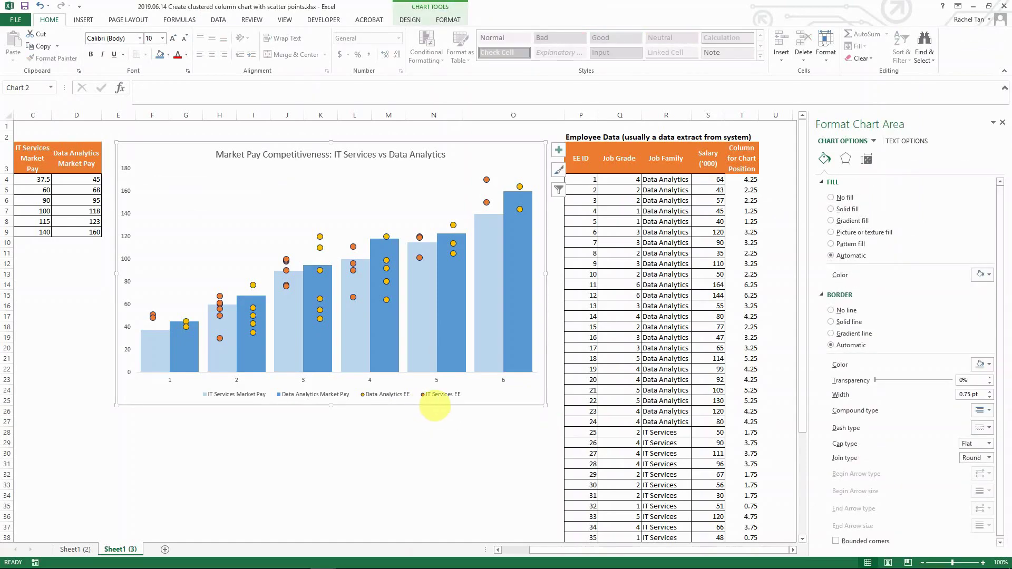
left_click(436, 412)
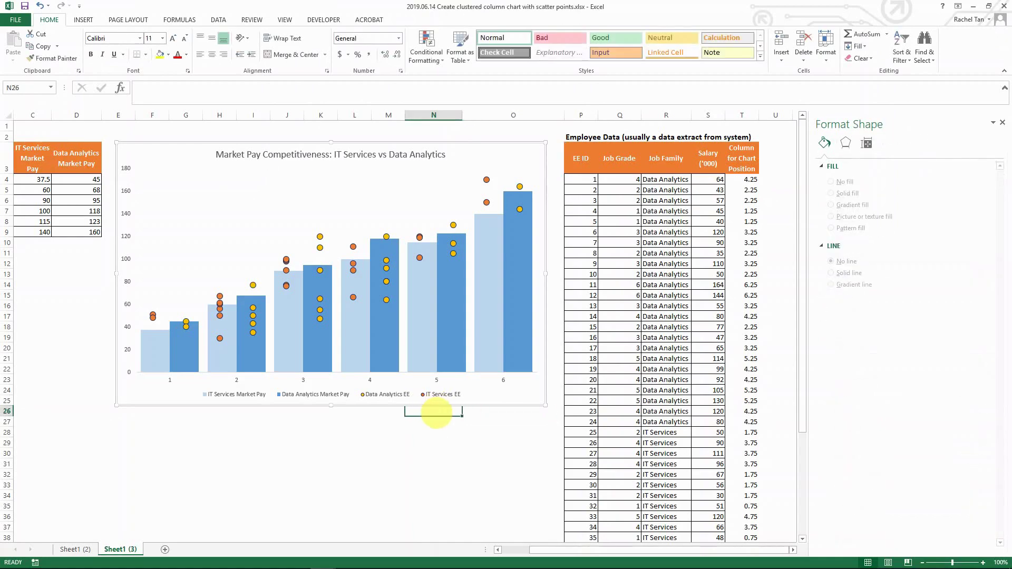
key("Home")
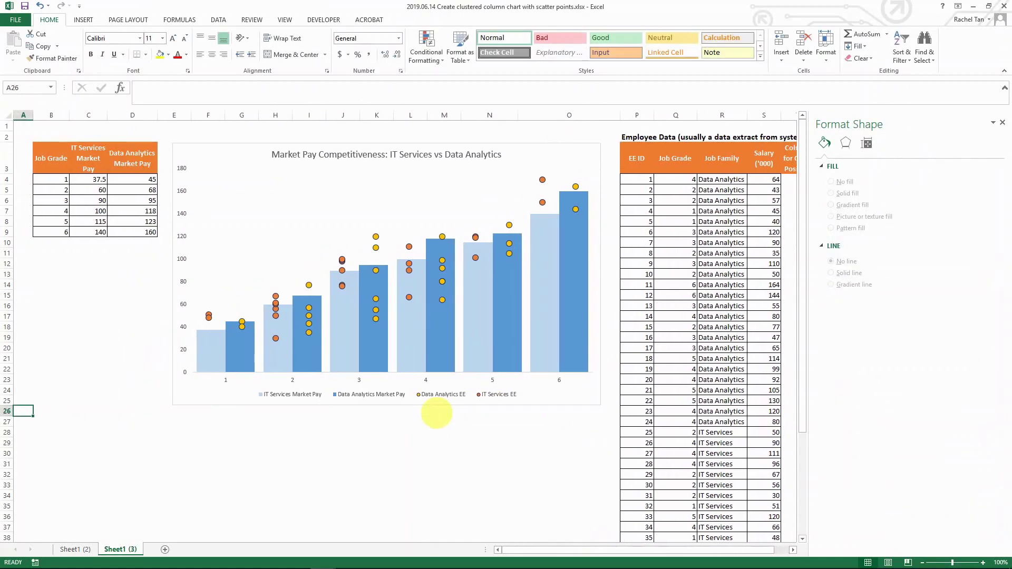